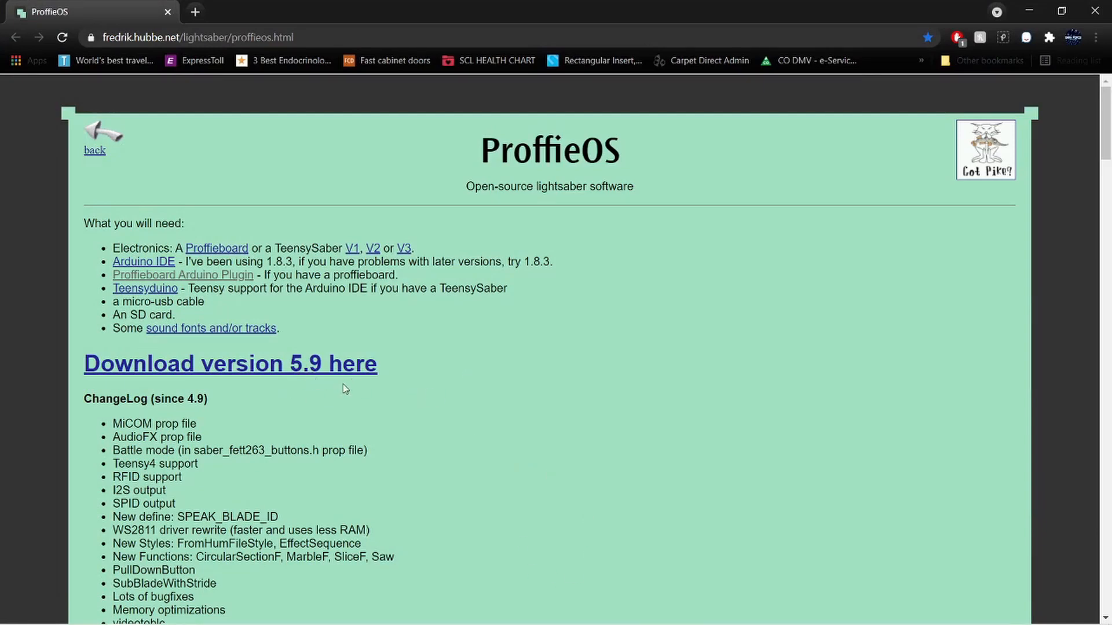
Step: Look through the ProffieOS page, view the linked Arduino IDE download options, and return to the ProffieOS page
{"action": "scroll", "coordinate": [514, 362], "scroll_direction": "down", "scroll_amount": 20}
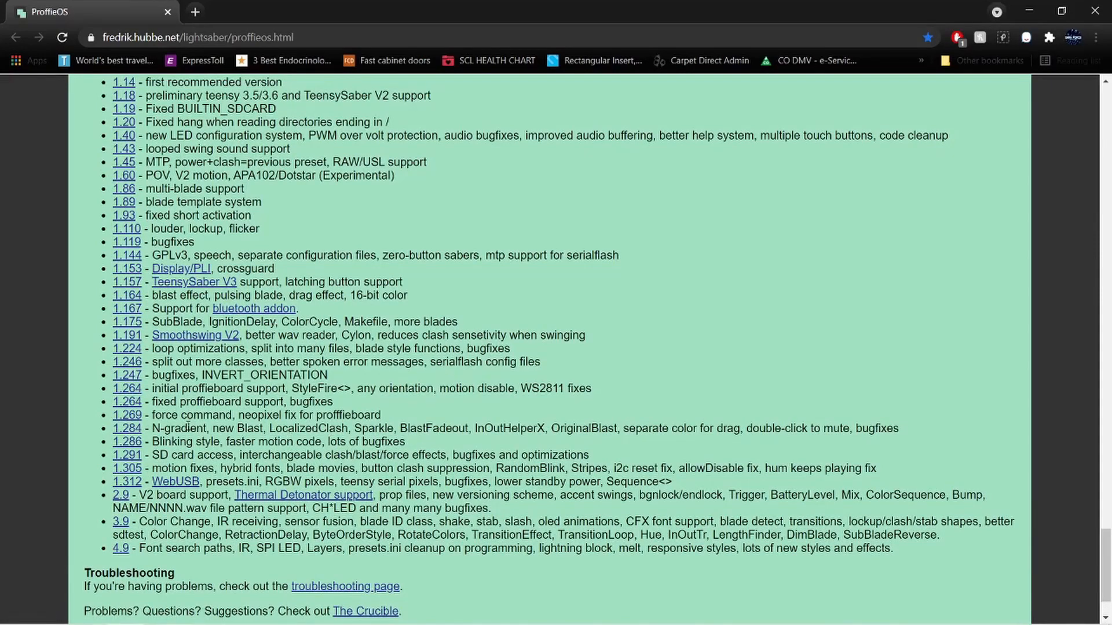
{"action": "scroll", "coordinate": [469, 385], "scroll_direction": "up", "scroll_amount": 15}
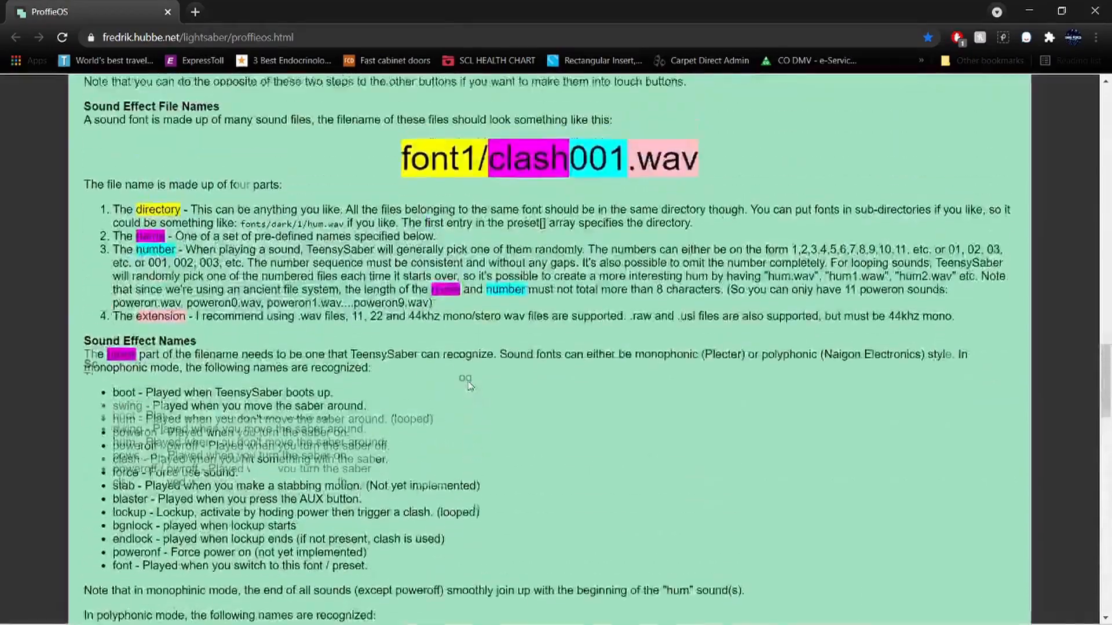
{"action": "scroll", "coordinate": [469, 385], "scroll_direction": "up", "scroll_amount": 15}
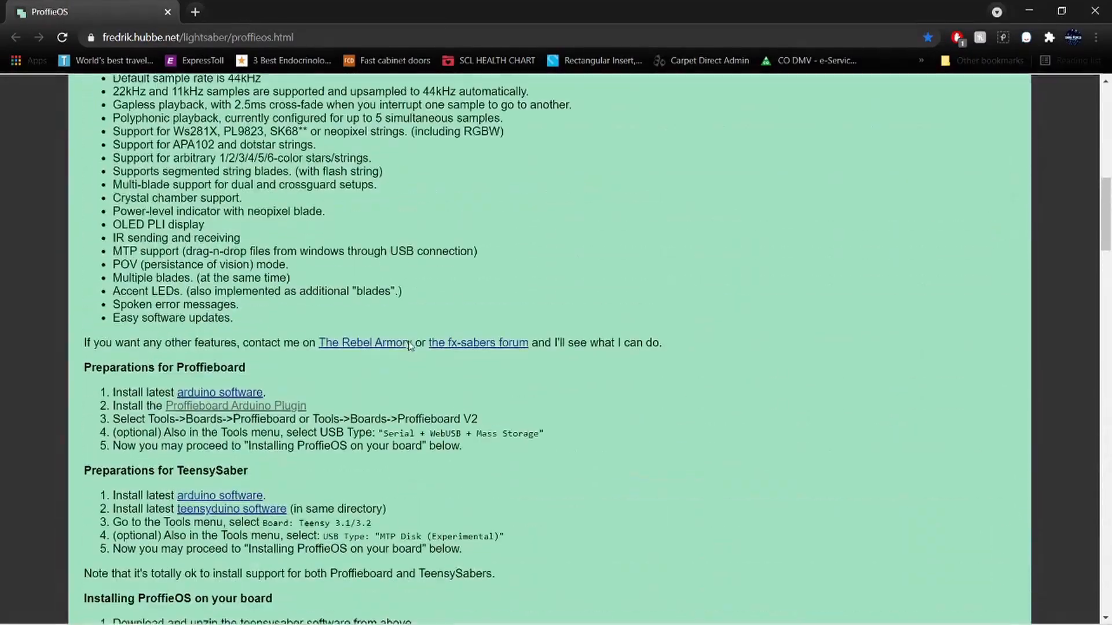
{"action": "scroll", "coordinate": [410, 346], "scroll_direction": "up", "scroll_amount": 12}
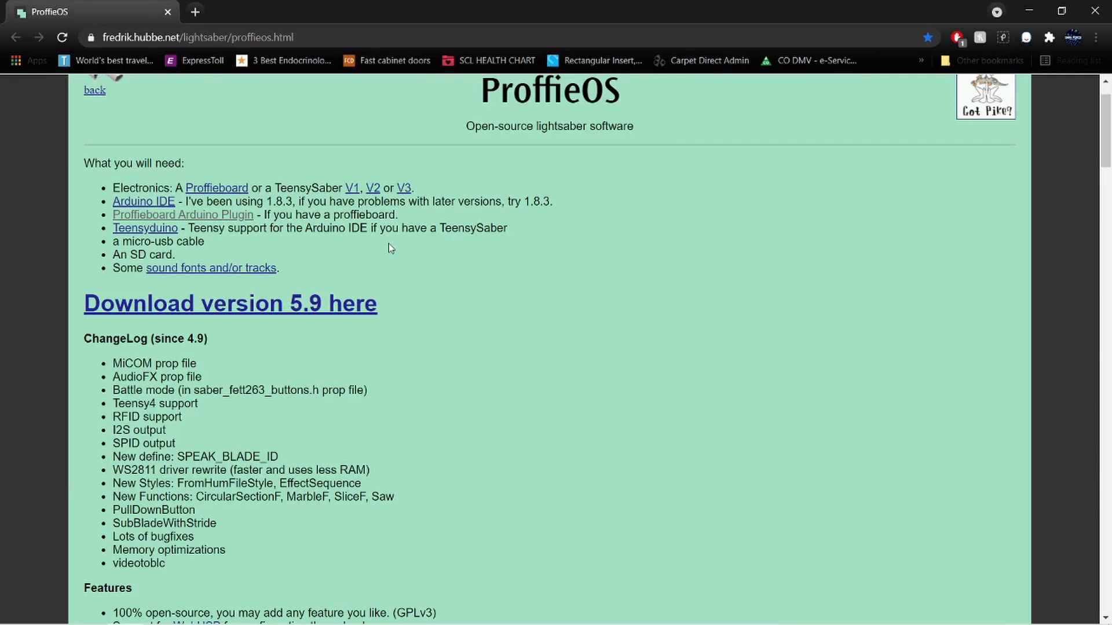
{"action": "left_click", "coordinate": [146, 204]}
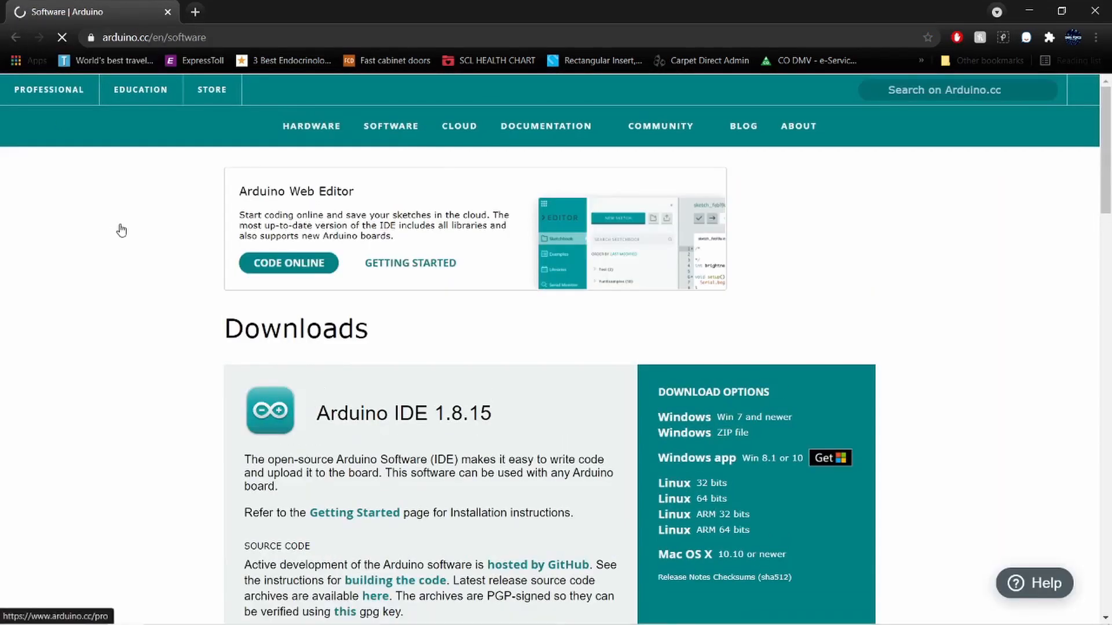
{"action": "scroll", "coordinate": [125, 214], "scroll_direction": "down", "scroll_amount": 4}
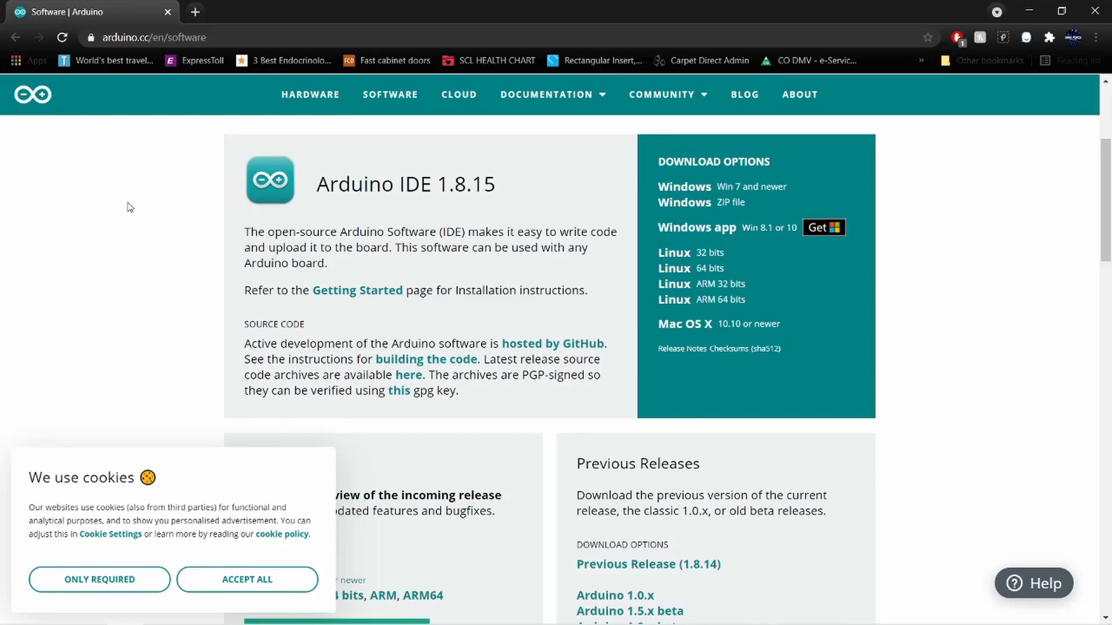
{"action": "left_click", "coordinate": [16, 36]}
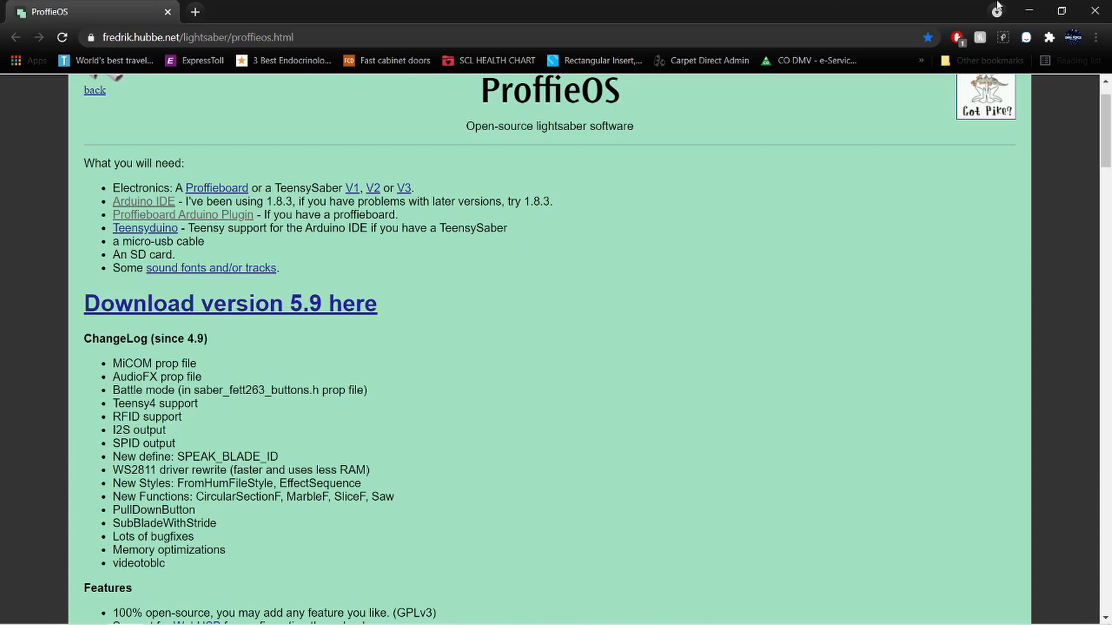
Step: Download ProffieOS version 5.9 and show the downloaded zip file in its folder
{"action": "left_click", "coordinate": [1026, 10]}
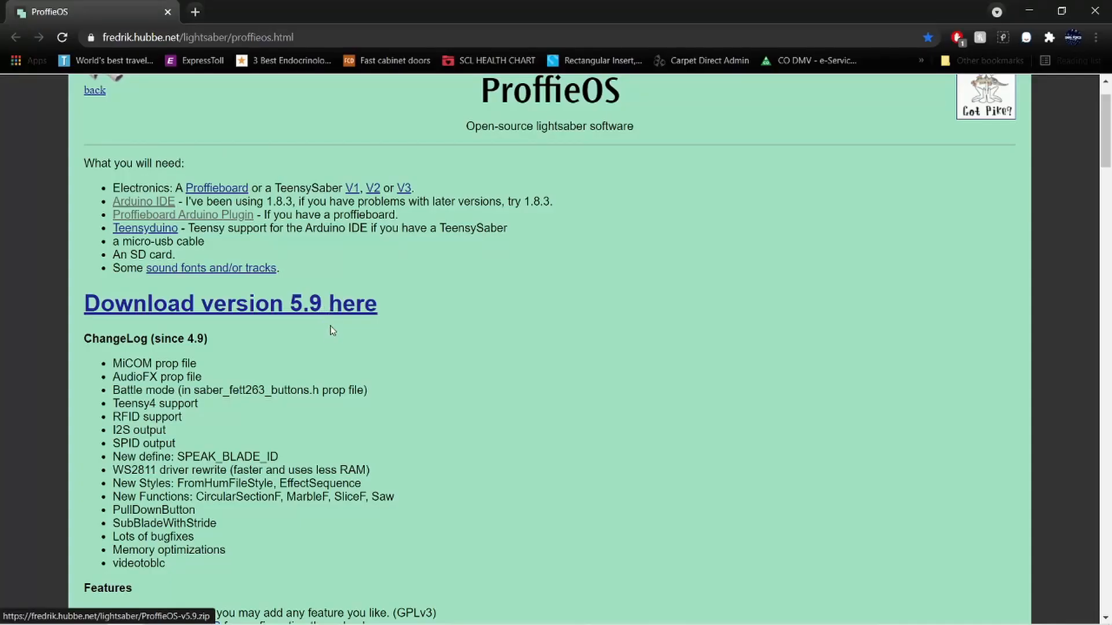
{"action": "scroll", "coordinate": [324, 307], "scroll_direction": "down", "scroll_amount": 1}
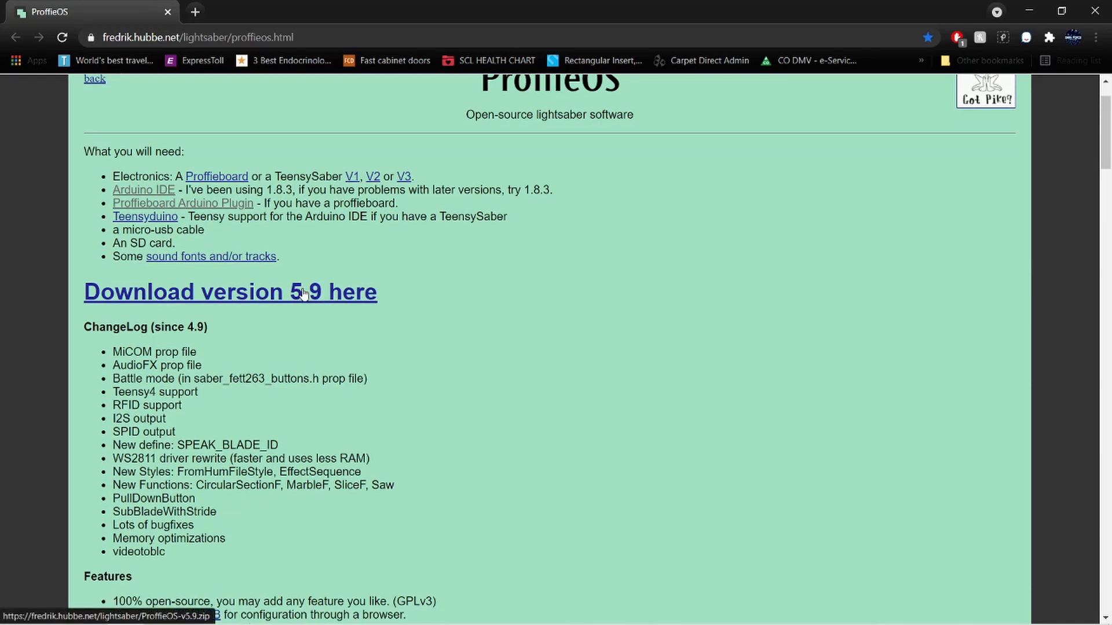
{"action": "left_click", "coordinate": [303, 294]}
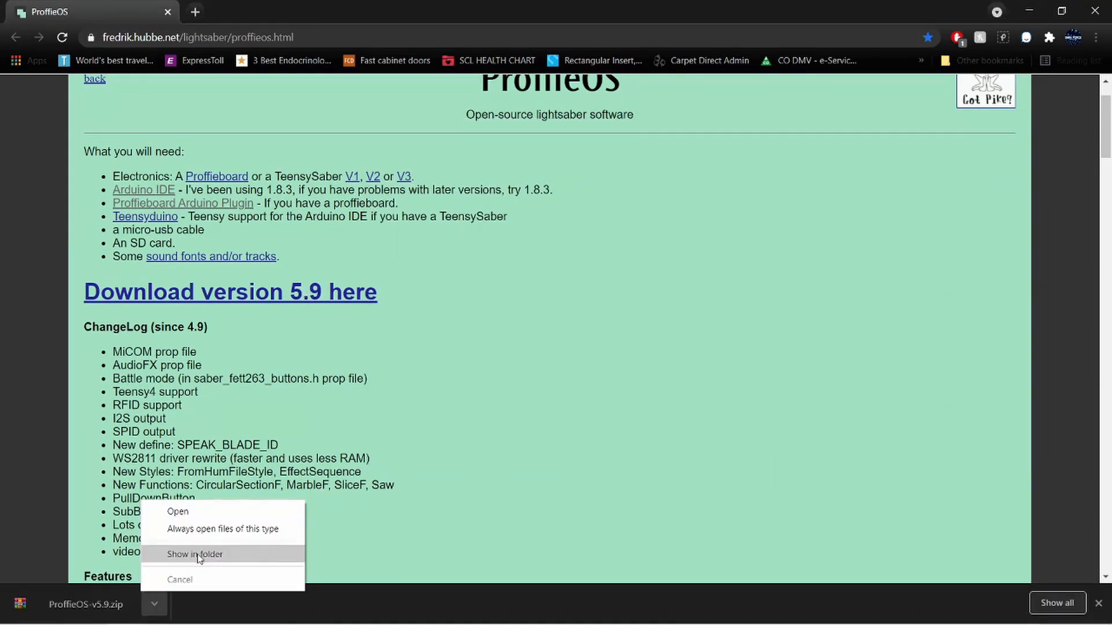
{"action": "left_click", "coordinate": [198, 555]}
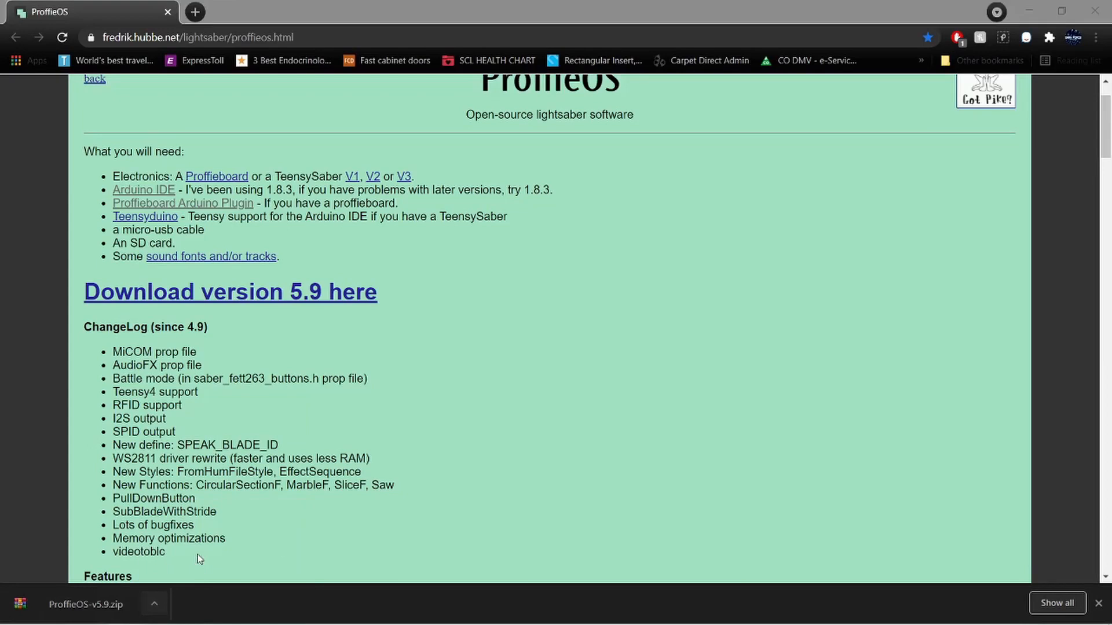
Step: Extract the ProffieOS-v5.9 archive into its own folder and open the ProffieOS folder inside it
{"action": "right_click", "coordinate": [456, 264]}
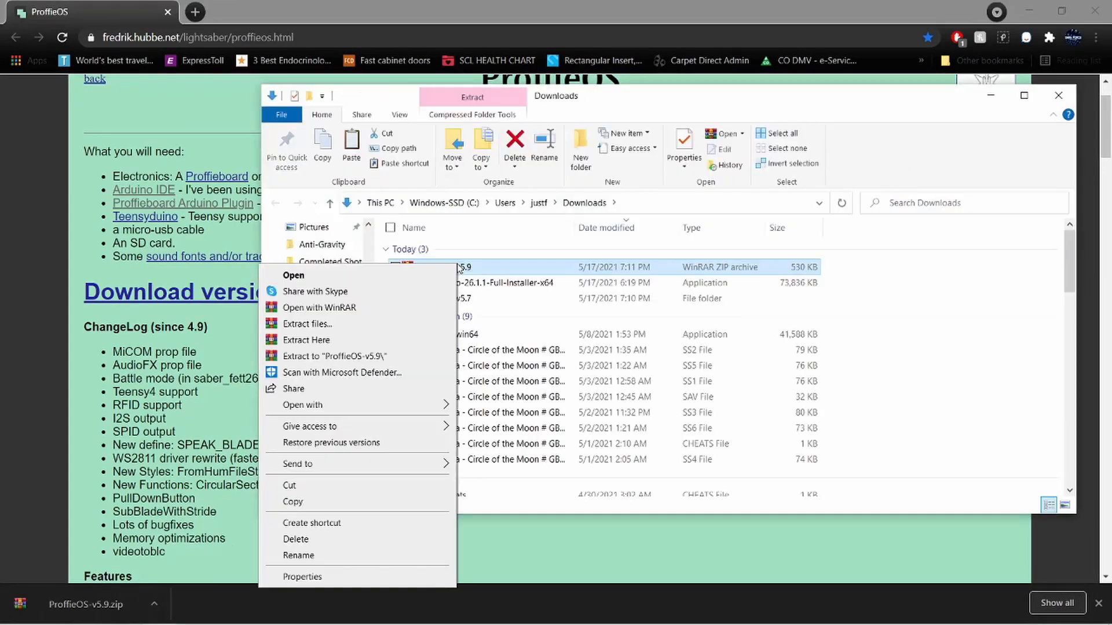
{"action": "left_click", "coordinate": [337, 355]}
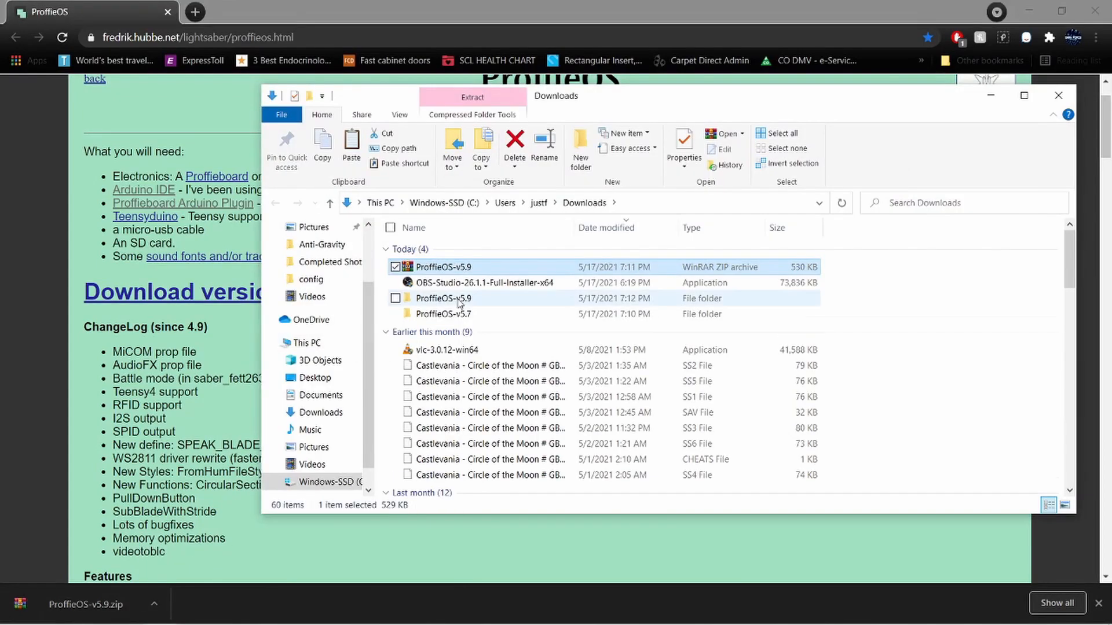
{"action": "double_click", "coordinate": [459, 300]}
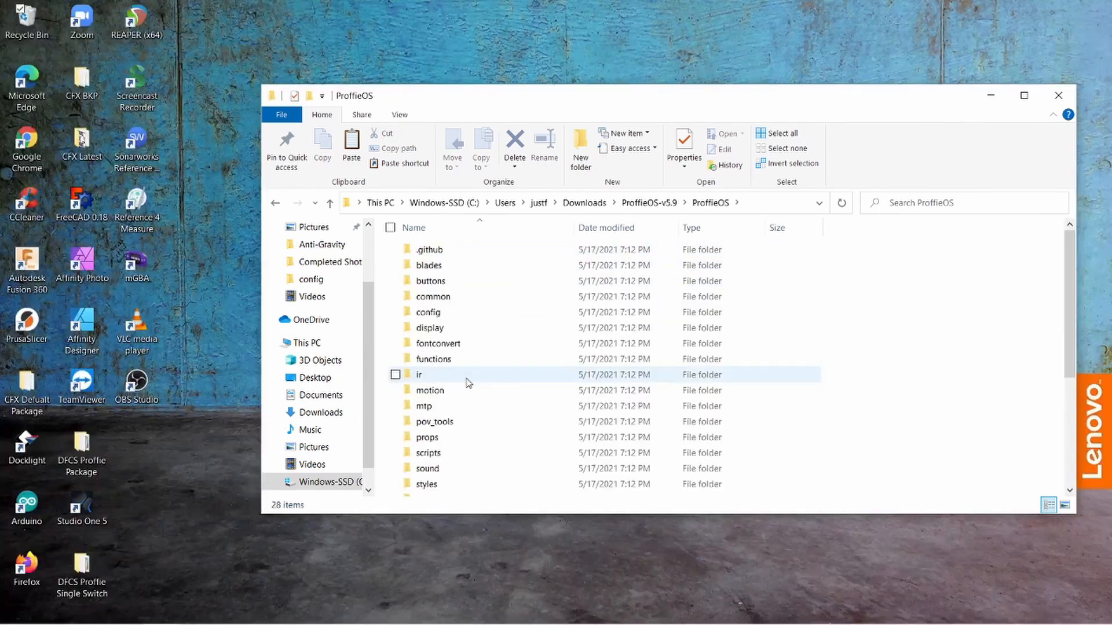
Step: Look over the contents of the ProffieOS folder and open its config subfolder
{"action": "scroll", "coordinate": [468, 379], "scroll_direction": "down", "scroll_amount": 2}
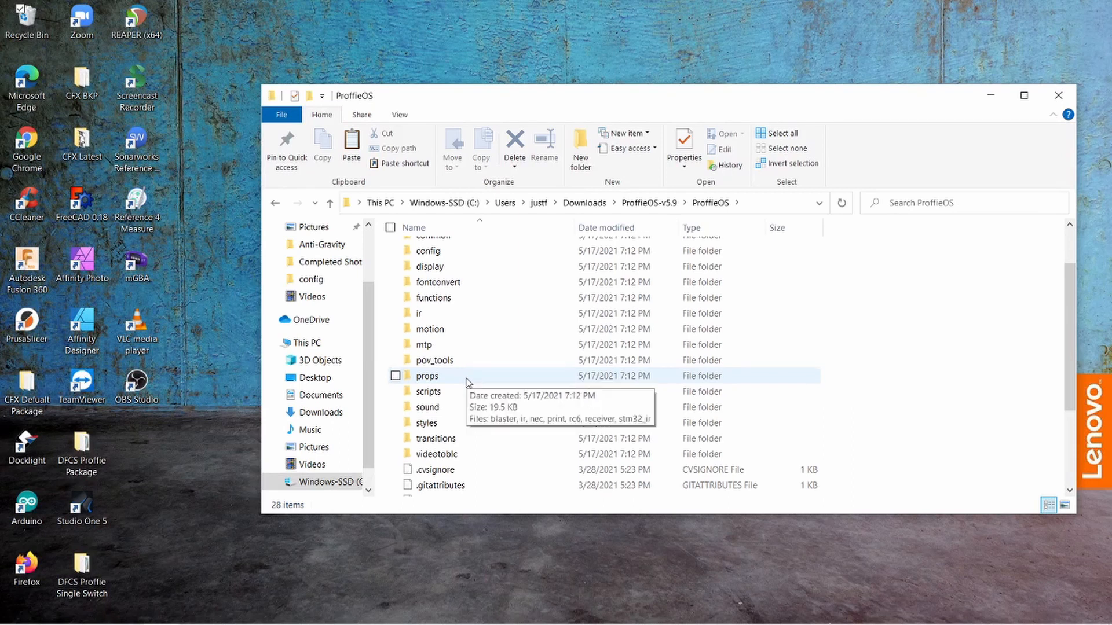
{"action": "scroll", "coordinate": [468, 381], "scroll_direction": "up", "scroll_amount": 2}
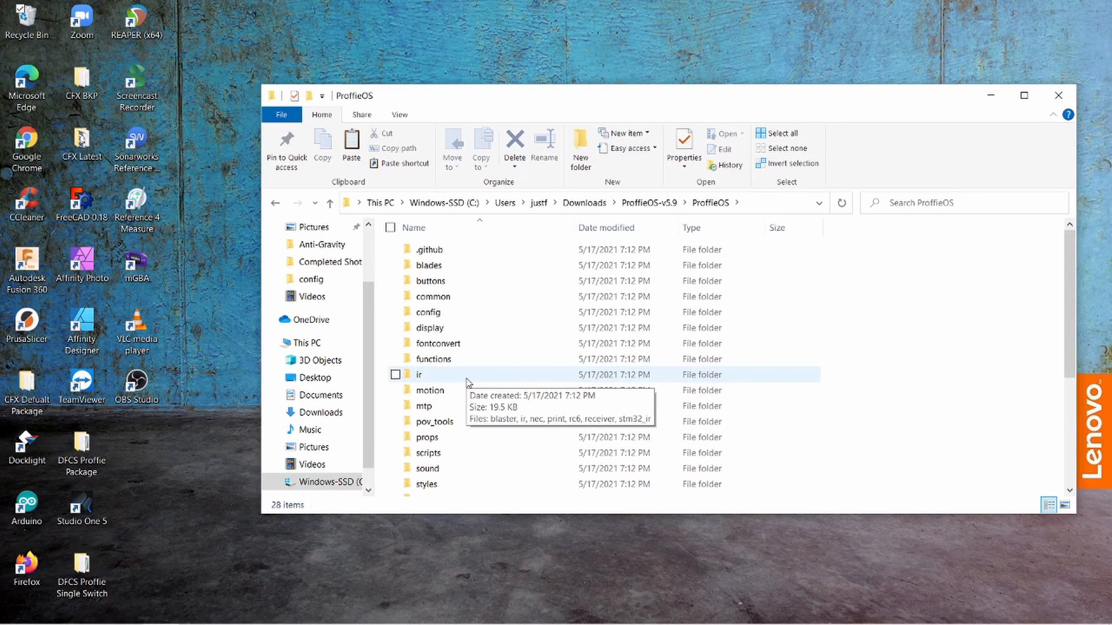
{"action": "scroll", "coordinate": [468, 381], "scroll_direction": "down", "scroll_amount": 2}
{"action": "scroll", "coordinate": [468, 381], "scroll_direction": "up", "scroll_amount": 2}
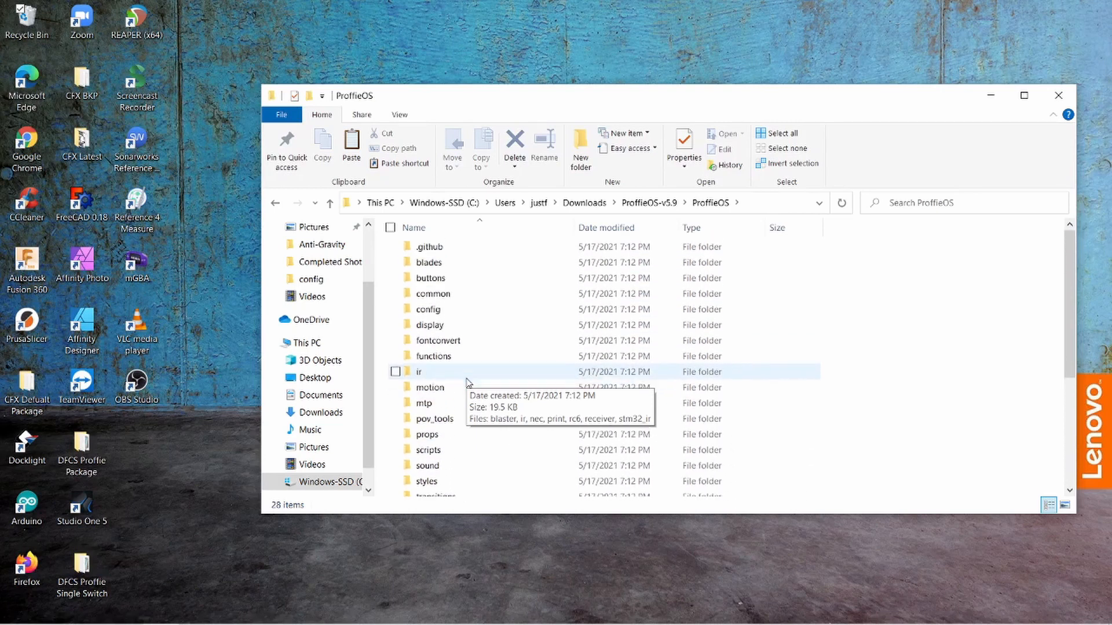
{"action": "double_click", "coordinate": [450, 314]}
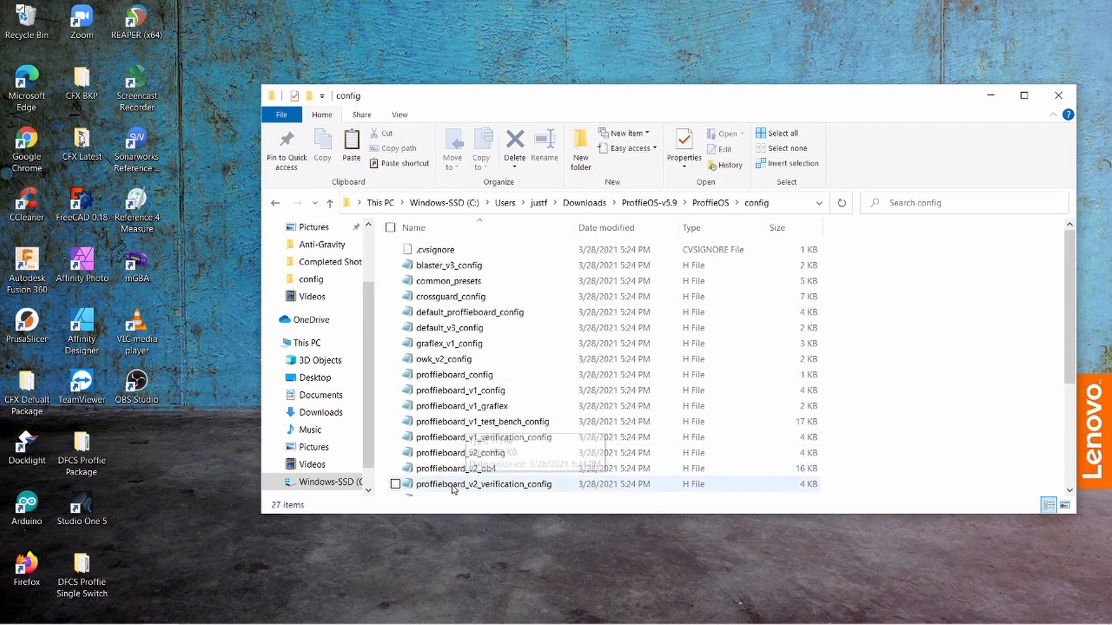
Step: Copy the reborn_saber_config file from the USB drive into the ProffieOS config folder
{"action": "scroll", "coordinate": [480, 427], "scroll_direction": "down", "scroll_amount": 3}
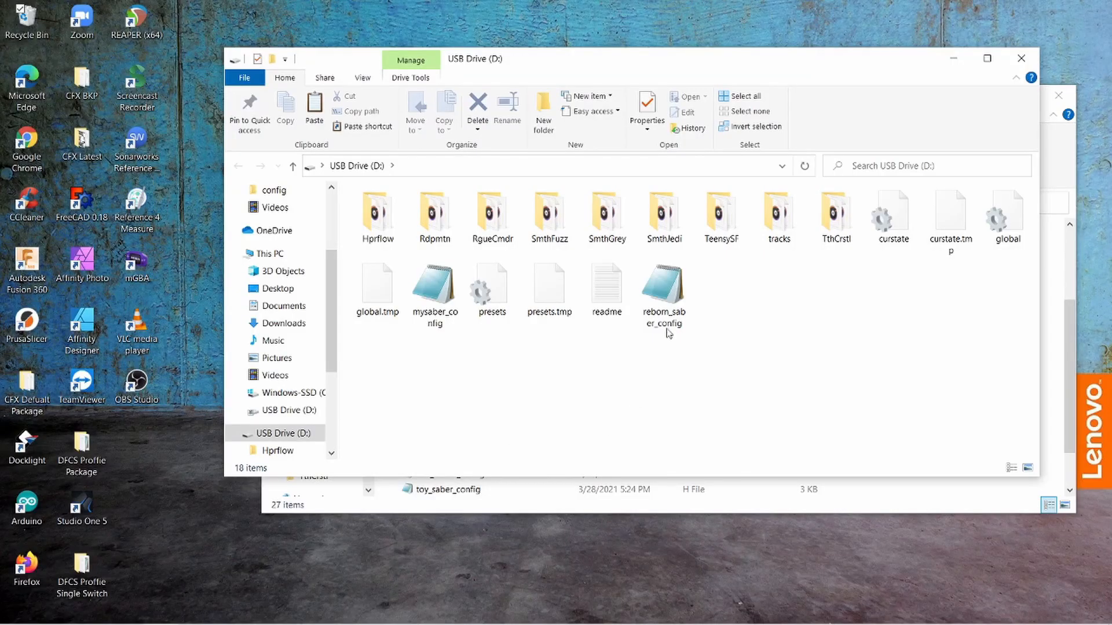
{"action": "left_click", "coordinate": [672, 300]}
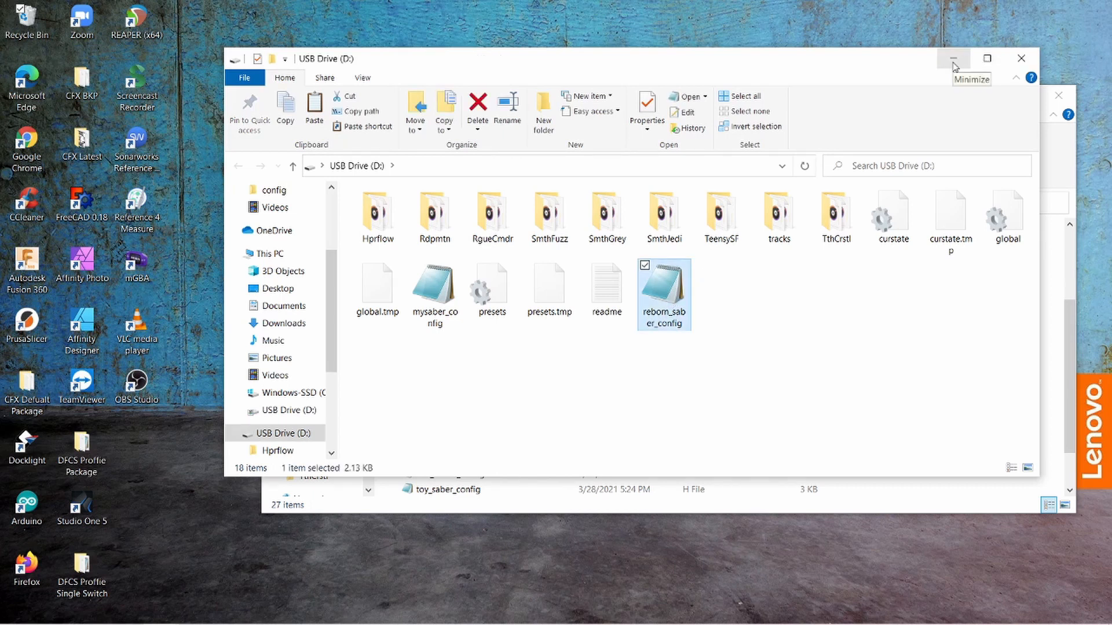
{"action": "left_click", "coordinate": [1033, 61]}
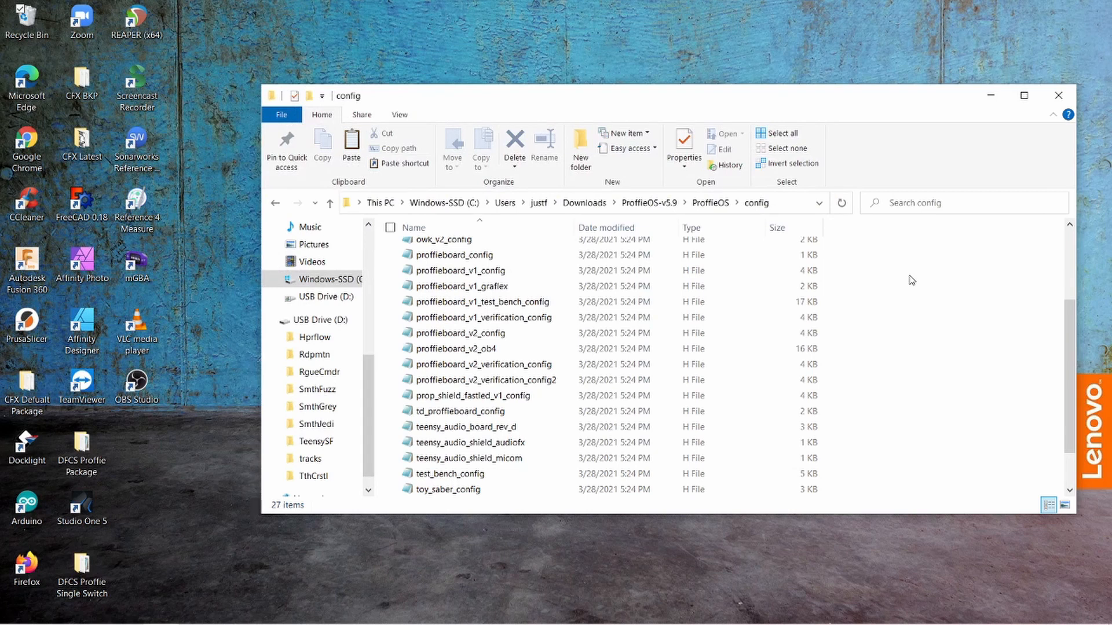
{"action": "key", "text": "ctrl+v"}
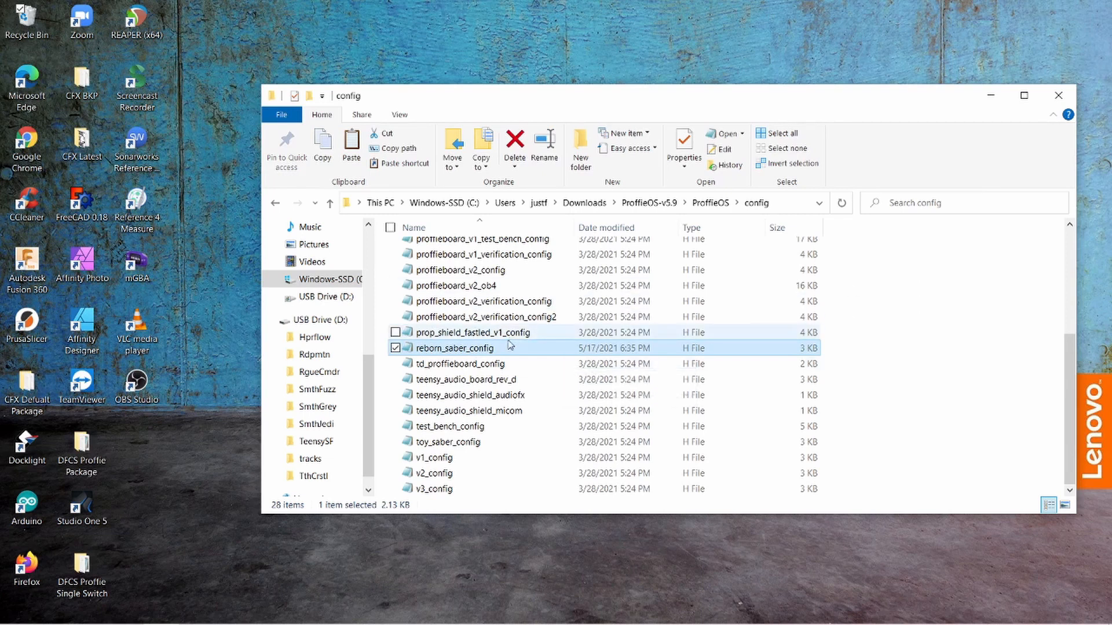
Step: Open the copied reborn_saber_config file in Notepad and examine its defines, presets, blade configuration and button definitions
{"action": "mouse_move", "coordinate": [484, 354]}
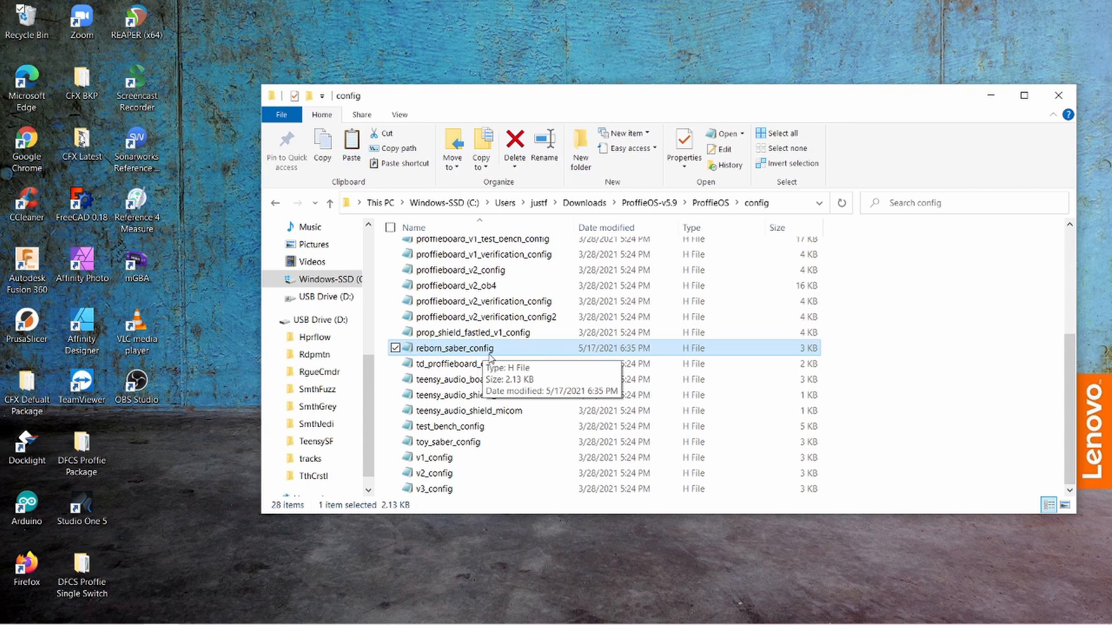
{"action": "double_click", "coordinate": [490, 353]}
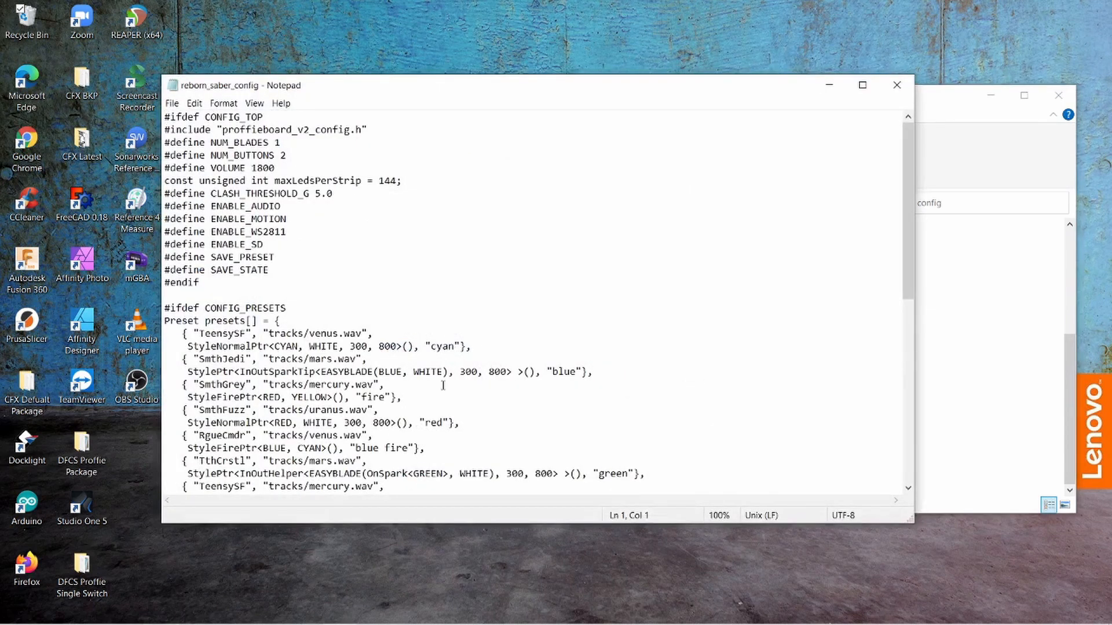
{"action": "scroll", "coordinate": [443, 385], "scroll_direction": "down", "scroll_amount": 11}
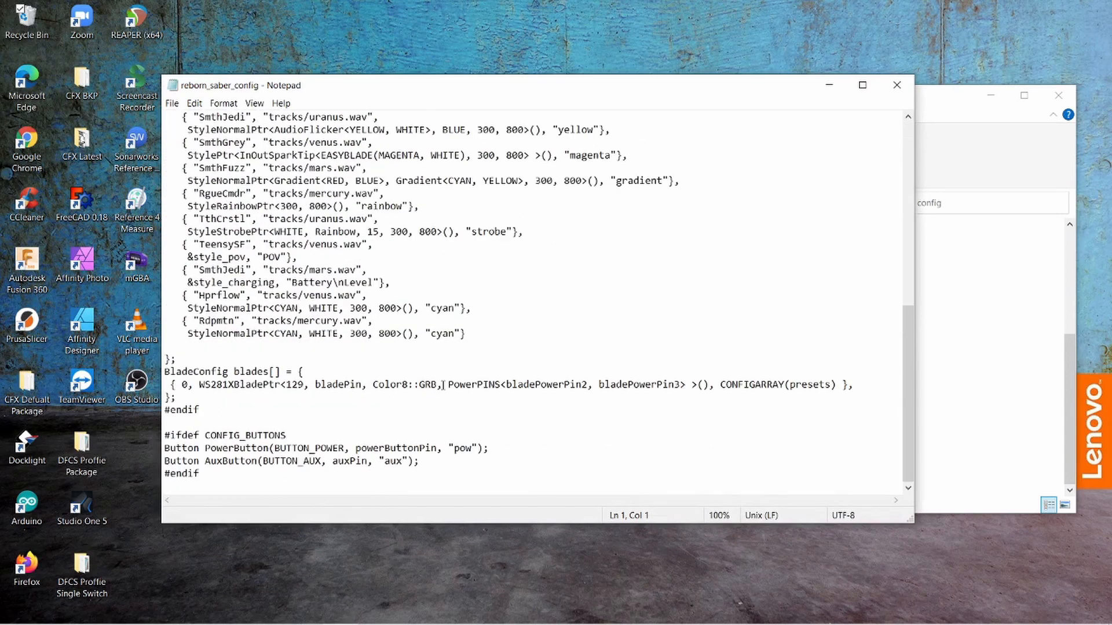
{"action": "scroll", "coordinate": [443, 385], "scroll_direction": "up", "scroll_amount": 3}
{"action": "scroll", "coordinate": [443, 385], "scroll_direction": "up", "scroll_amount": 7}
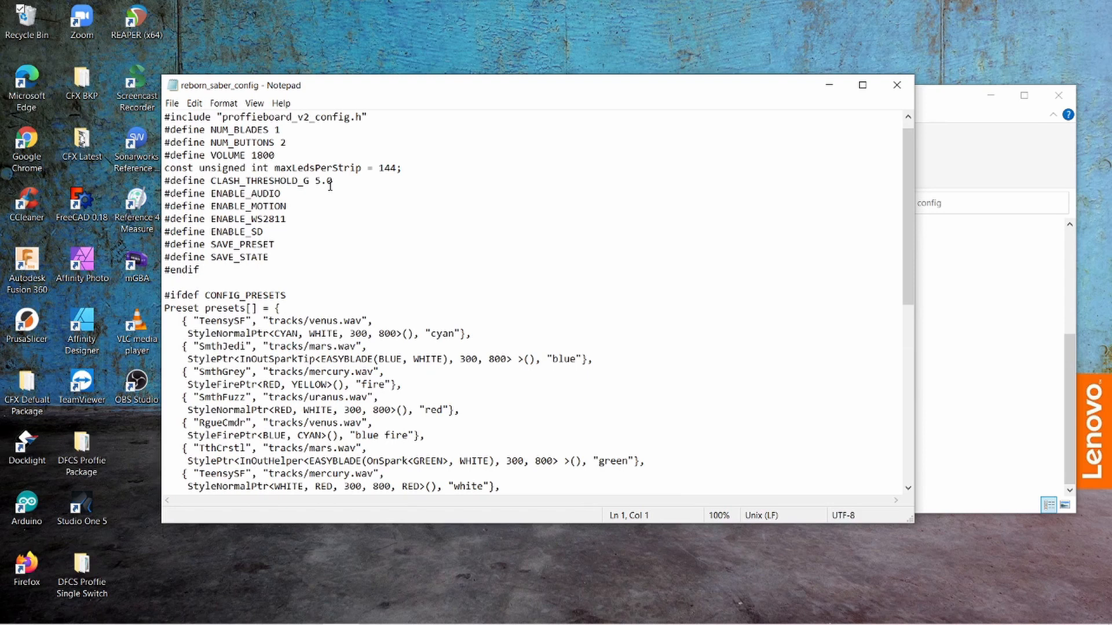
{"action": "scroll", "coordinate": [330, 185], "scroll_direction": "down", "scroll_amount": 2}
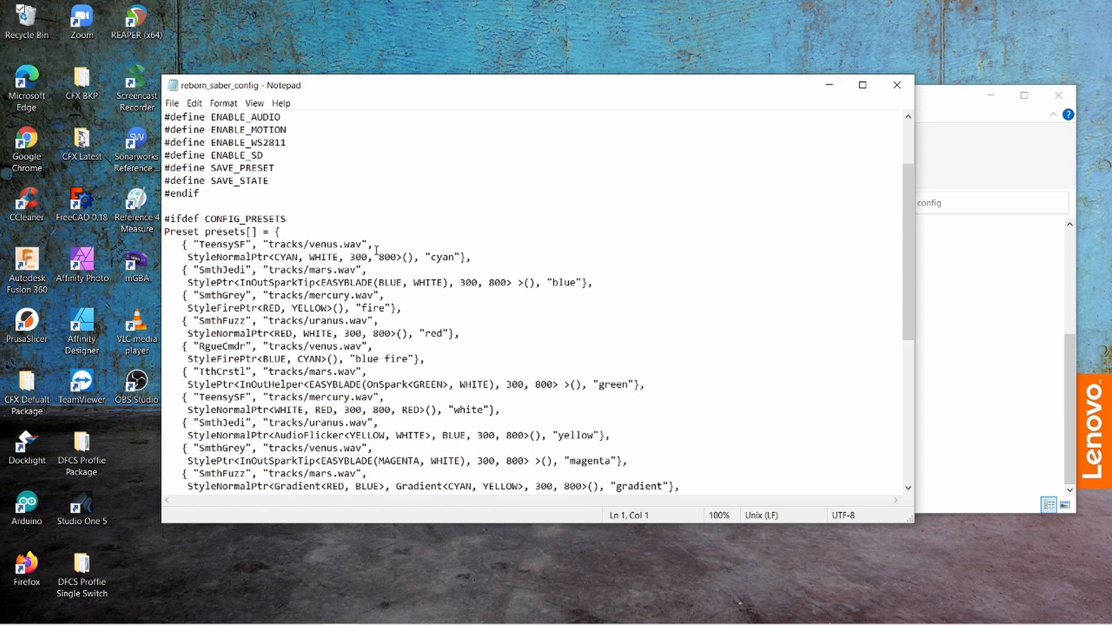
{"action": "scroll", "coordinate": [376, 250], "scroll_direction": "down", "scroll_amount": 6}
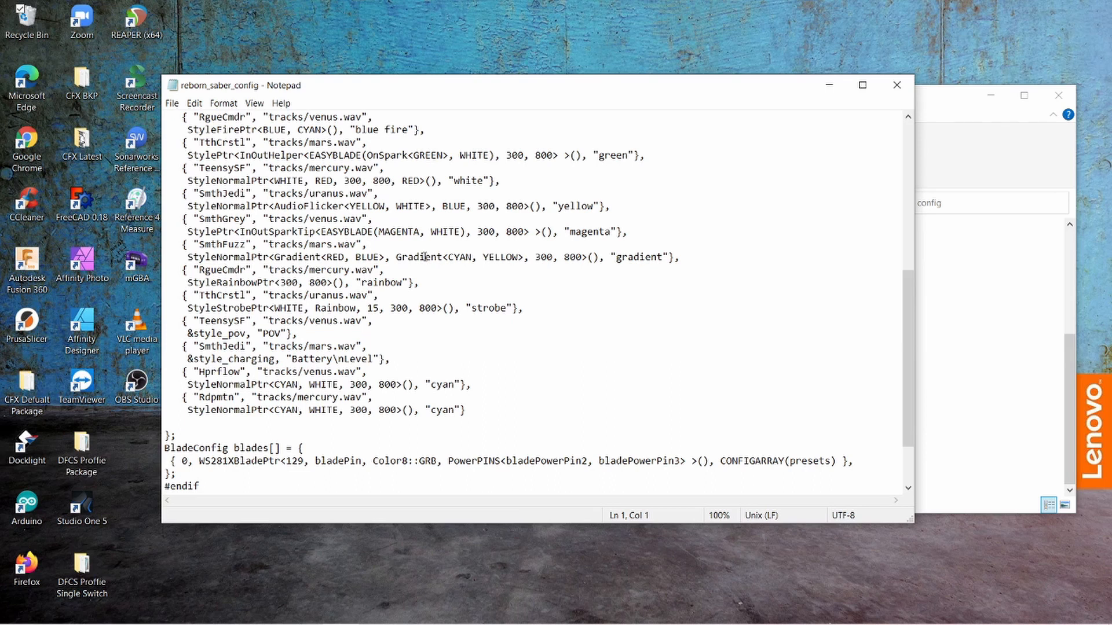
{"action": "scroll", "coordinate": [431, 275], "scroll_direction": "down", "scroll_amount": 2}
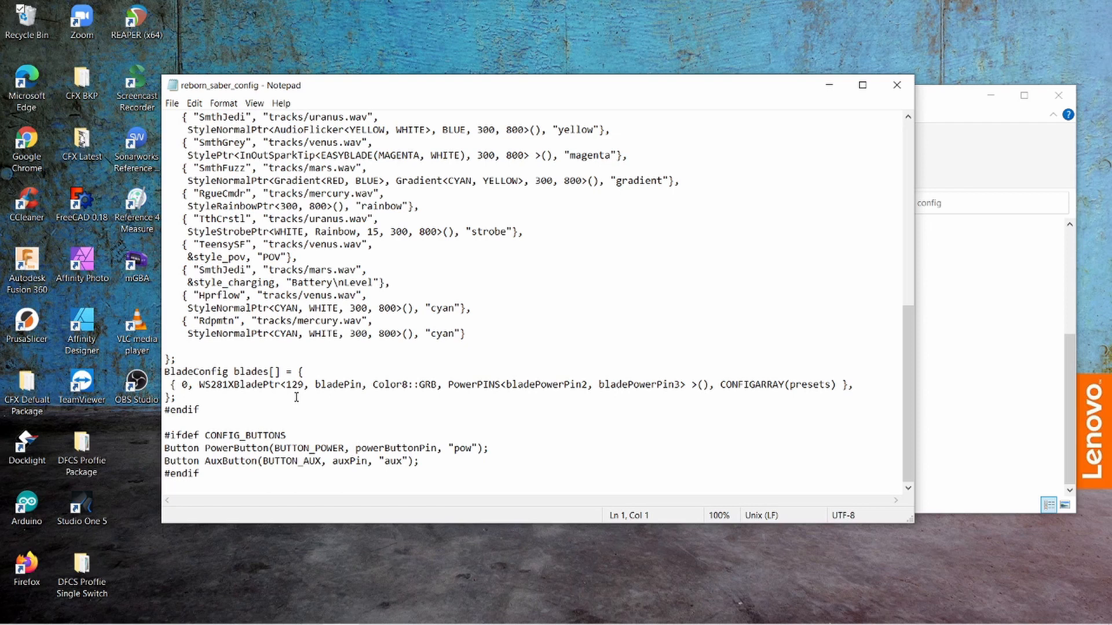
Step: Save the reborn_saber_config file and close it
{"action": "left_click", "coordinate": [172, 103]}
{"action": "left_click", "coordinate": [133, 161]}
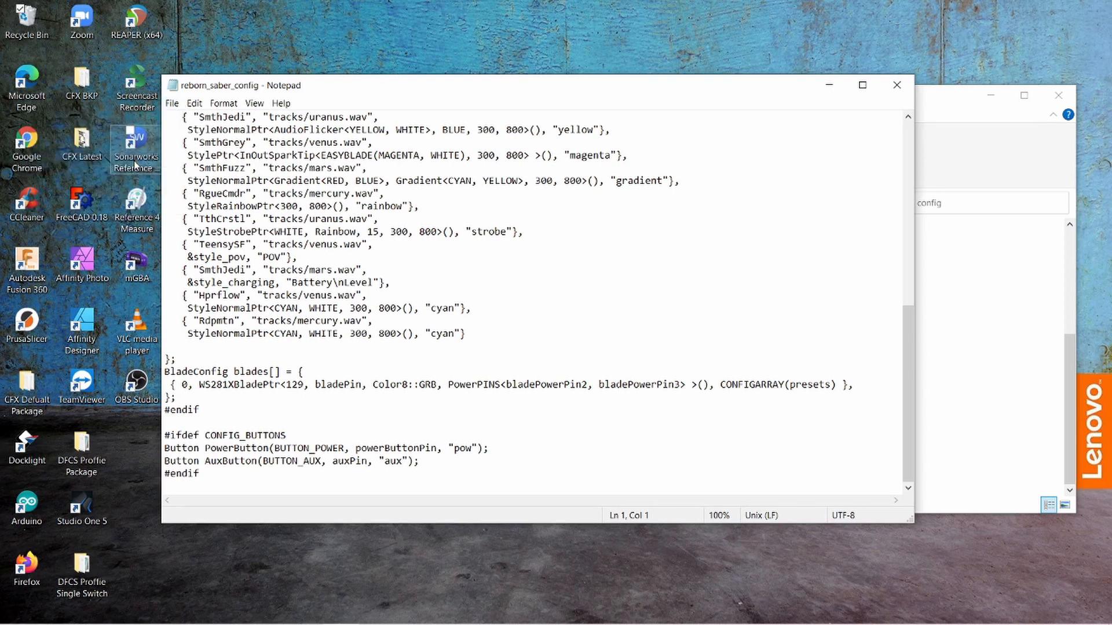
{"action": "left_click", "coordinate": [897, 85]}
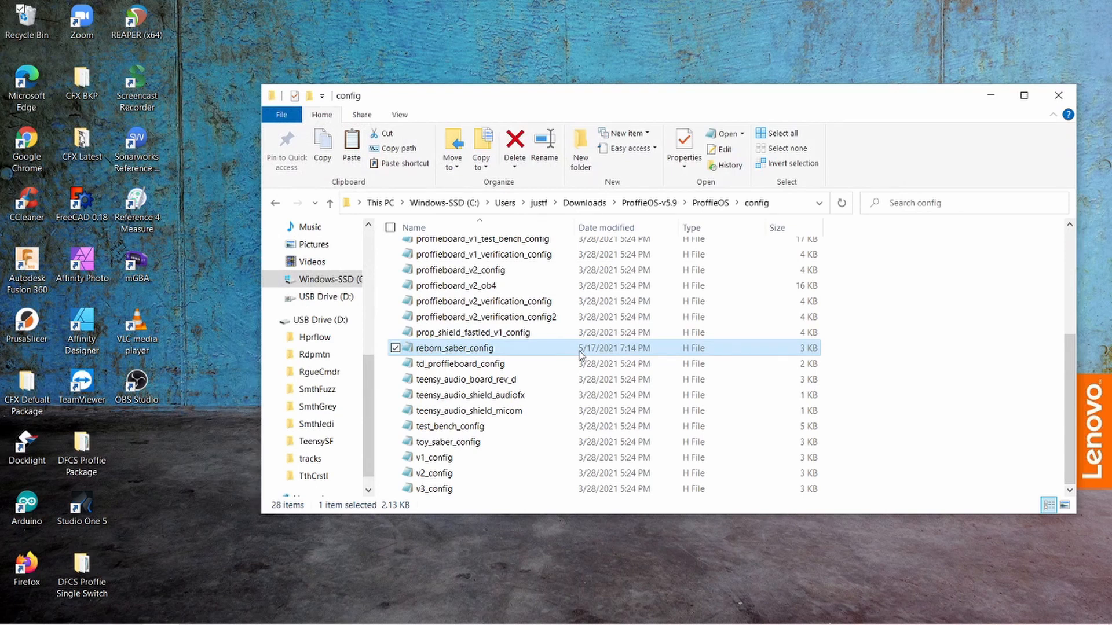
Step: Switch to the Arduino IDE and open the ProffieOS sketch from the ProffieOS-v5.9 folder in Downloads, in a maximized window
{"action": "left_click", "coordinate": [991, 95]}
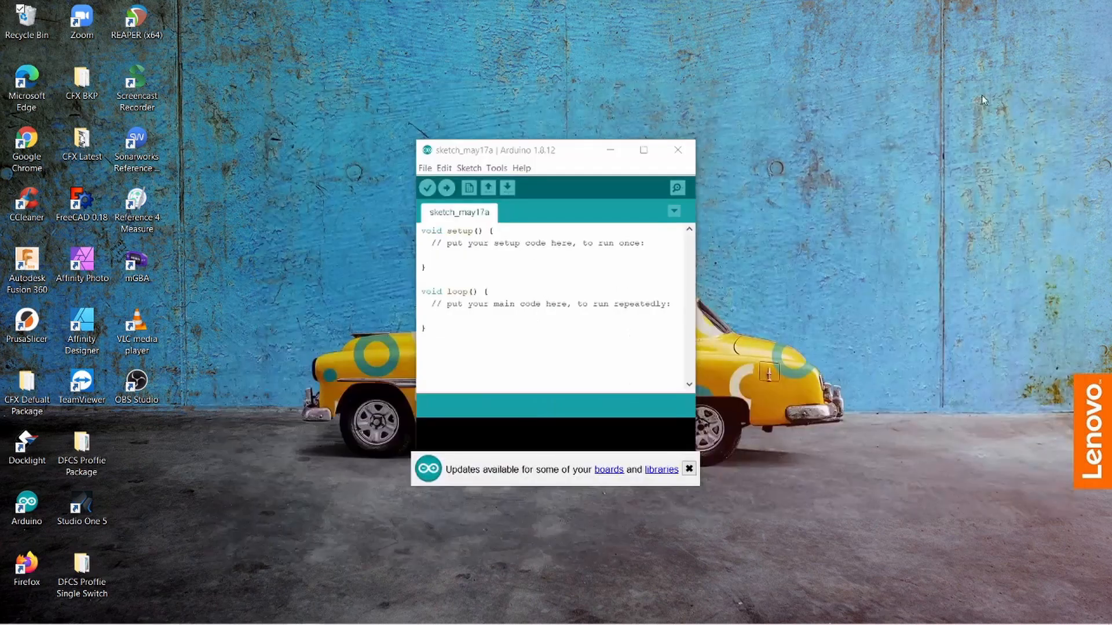
{"action": "left_click", "coordinate": [643, 151]}
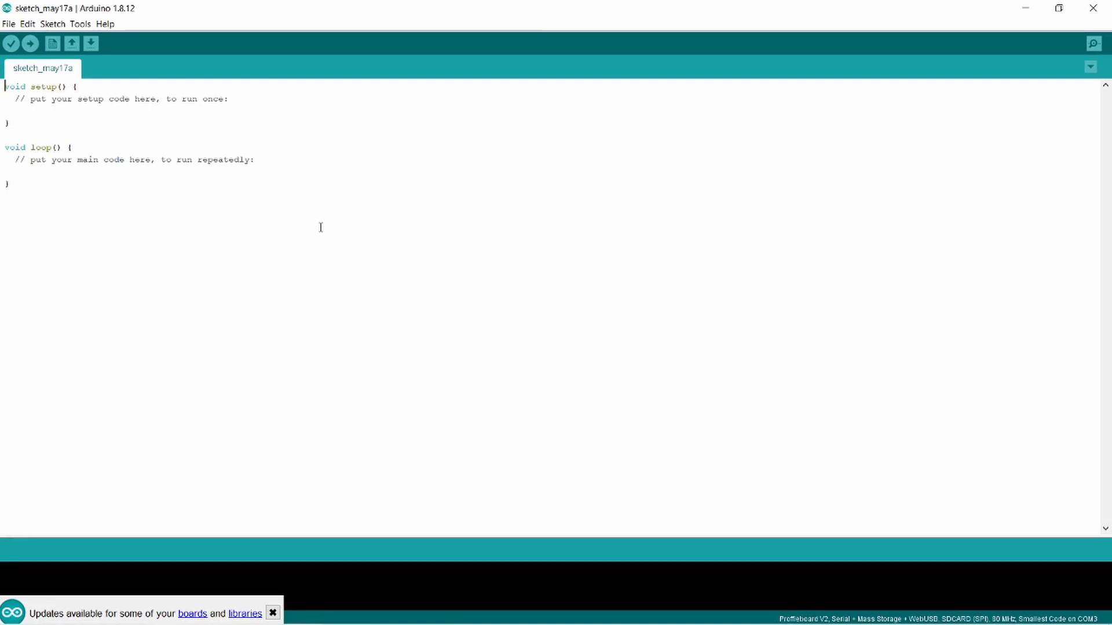
{"action": "left_click", "coordinate": [9, 23]}
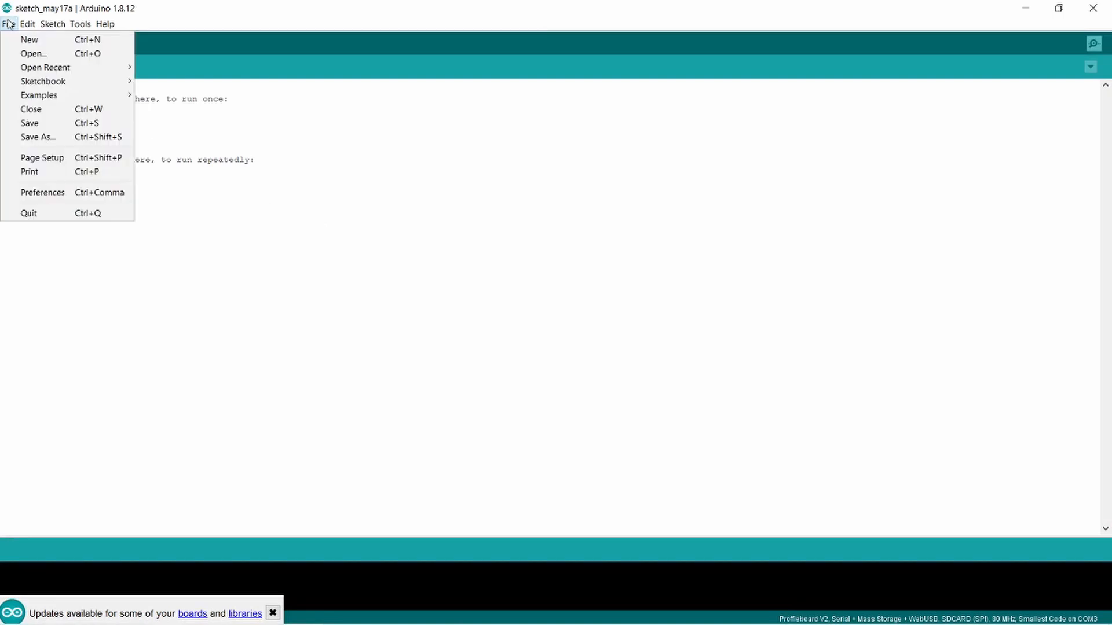
{"action": "left_click", "coordinate": [33, 56]}
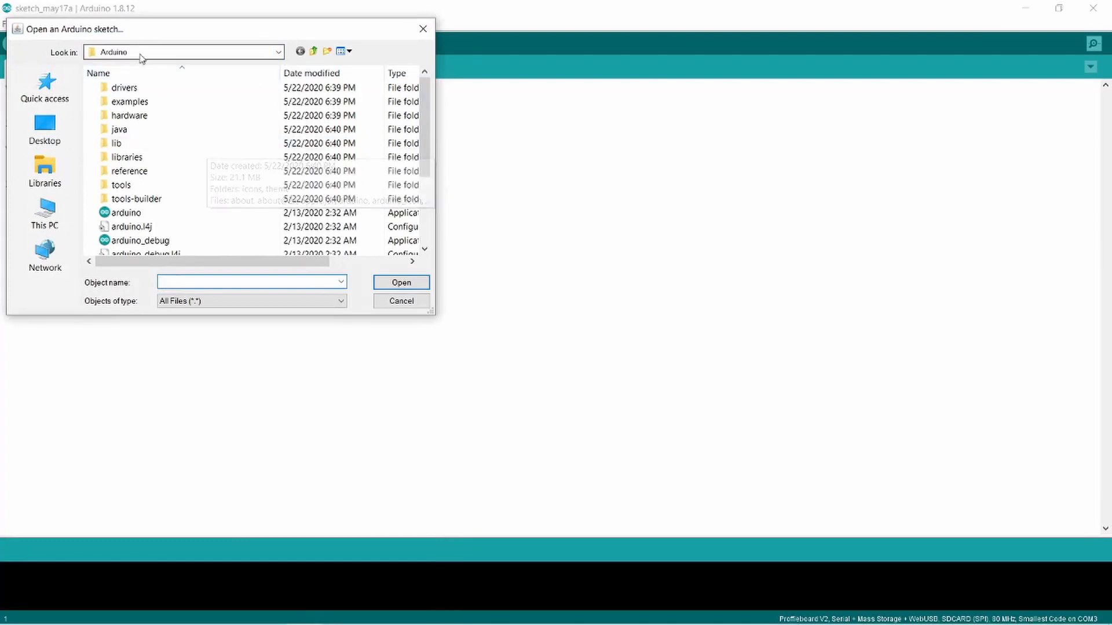
{"action": "left_click", "coordinate": [44, 175]}
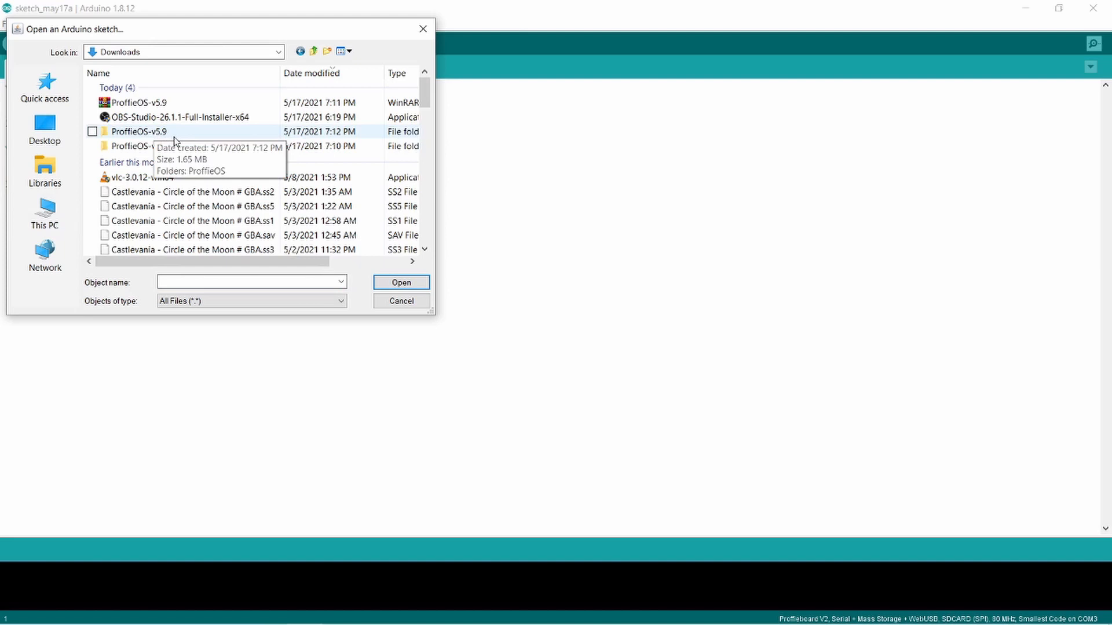
{"action": "double_click", "coordinate": [145, 133]}
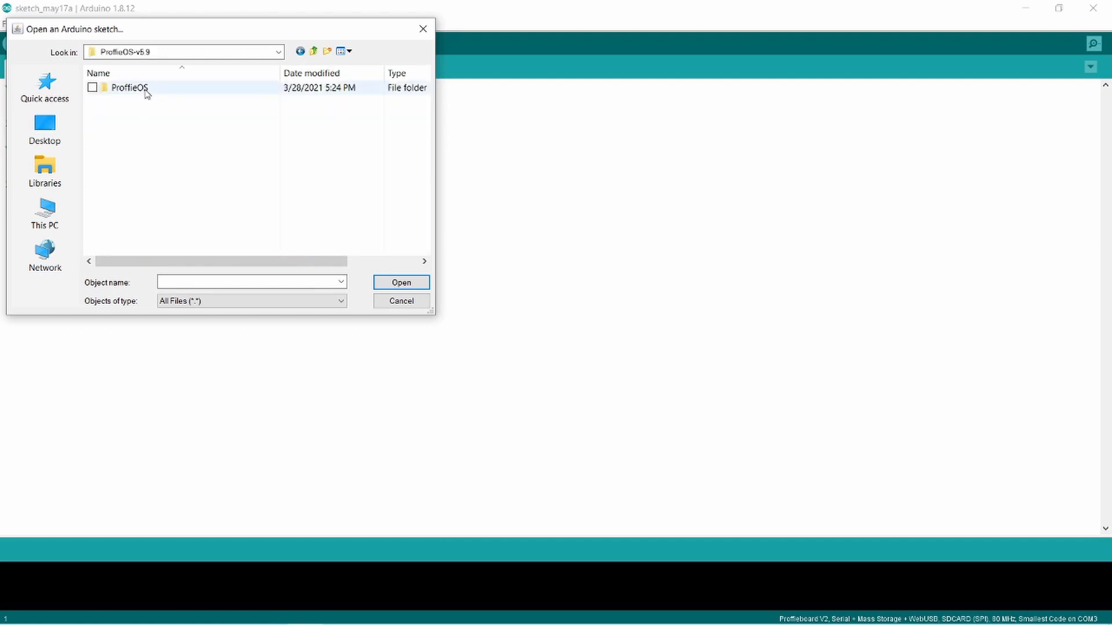
{"action": "double_click", "coordinate": [146, 89]}
{"action": "scroll", "coordinate": [149, 108], "scroll_direction": "down", "scroll_amount": 5}
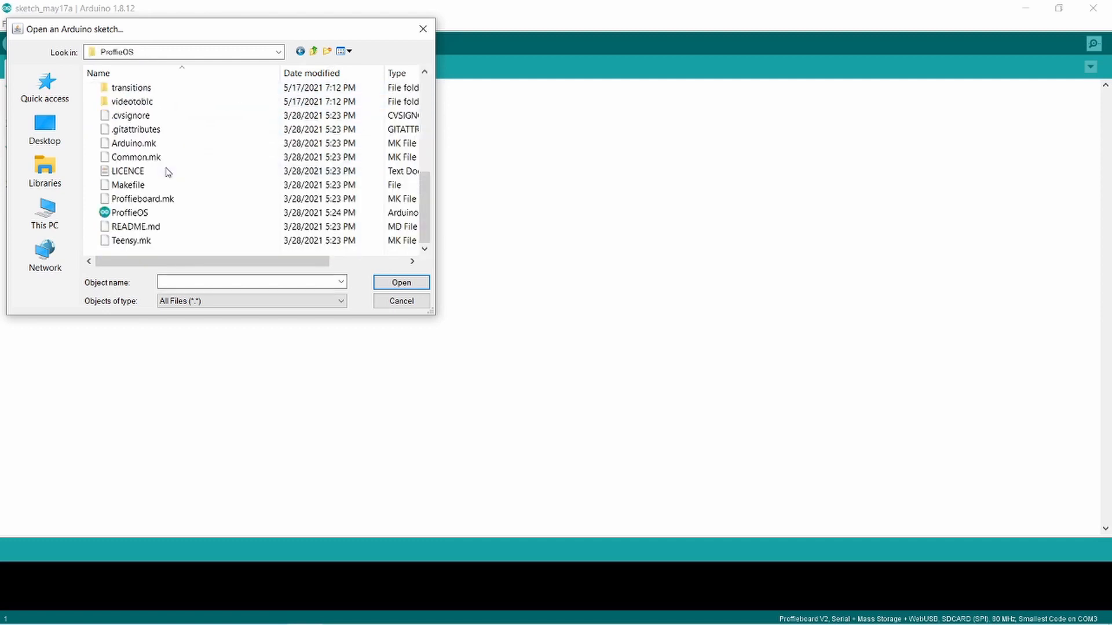
{"action": "left_click", "coordinate": [140, 214]}
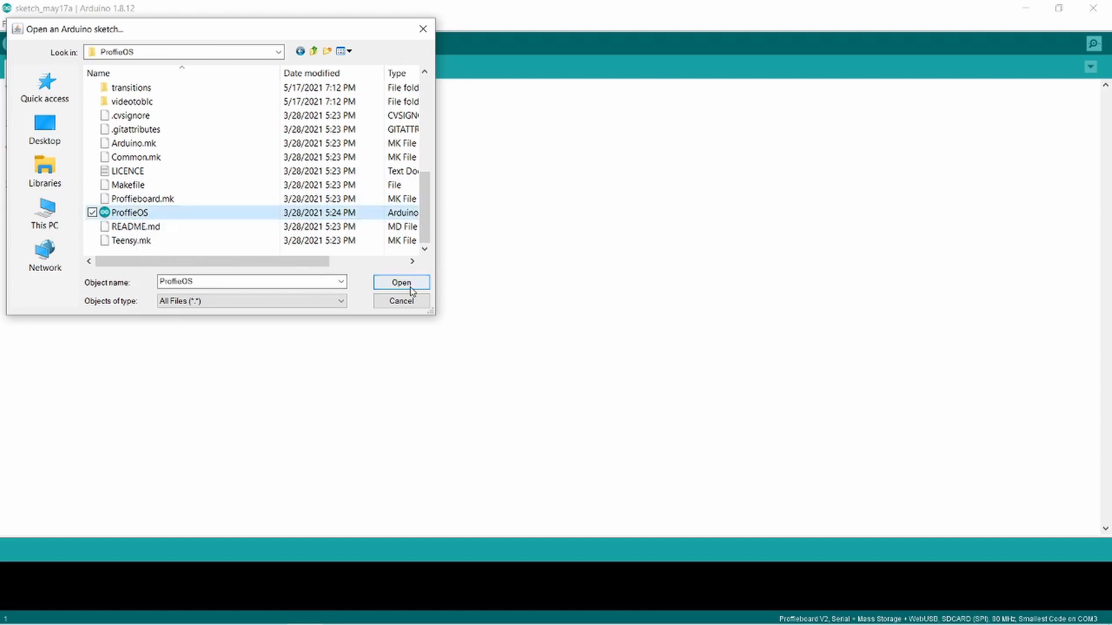
{"action": "left_click", "coordinate": [412, 290]}
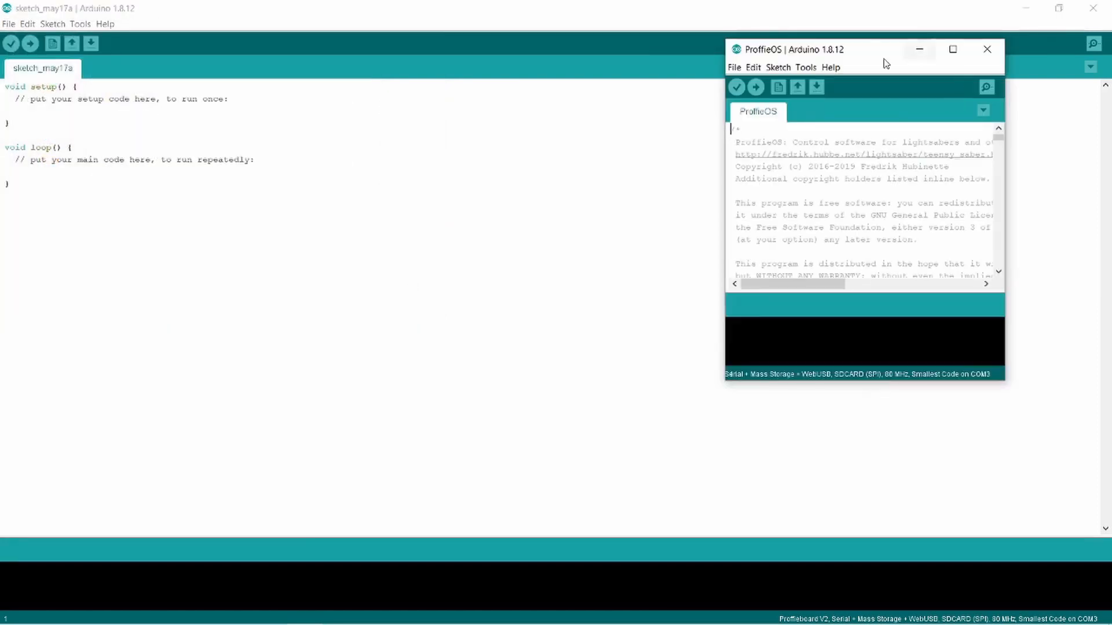
{"action": "left_click", "coordinate": [952, 49]}
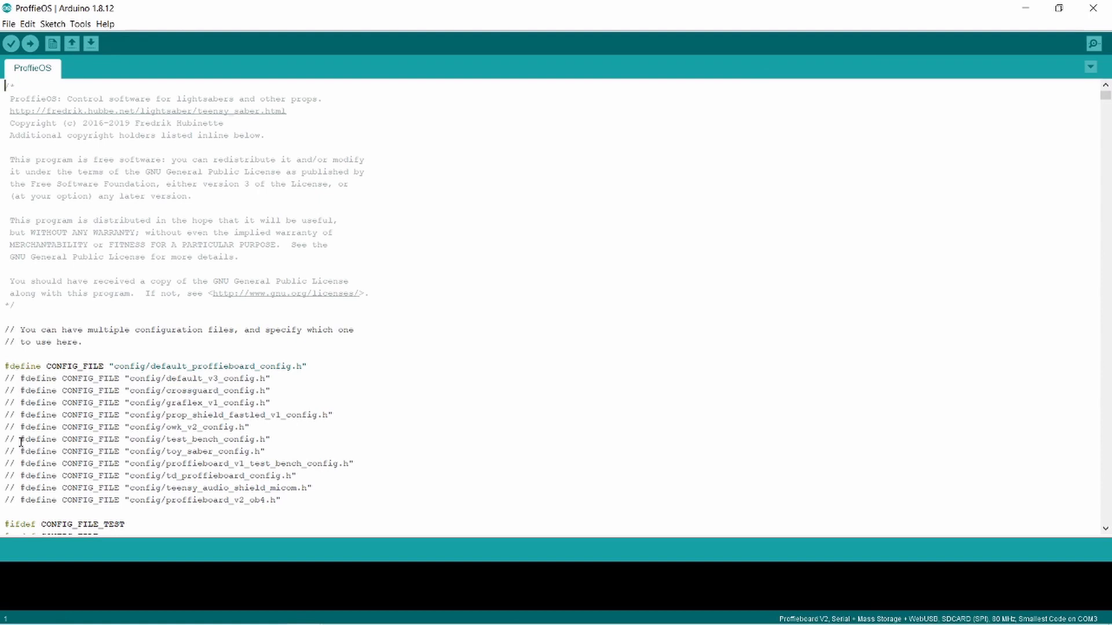
Step: Replace default_proffieboard_ in the active CONFIG_FILE define with the name reborn_saber_config, copied from the file in the config folder
{"action": "left_click_drag", "start_coordinate": [113, 367], "coordinate": [304, 362]}
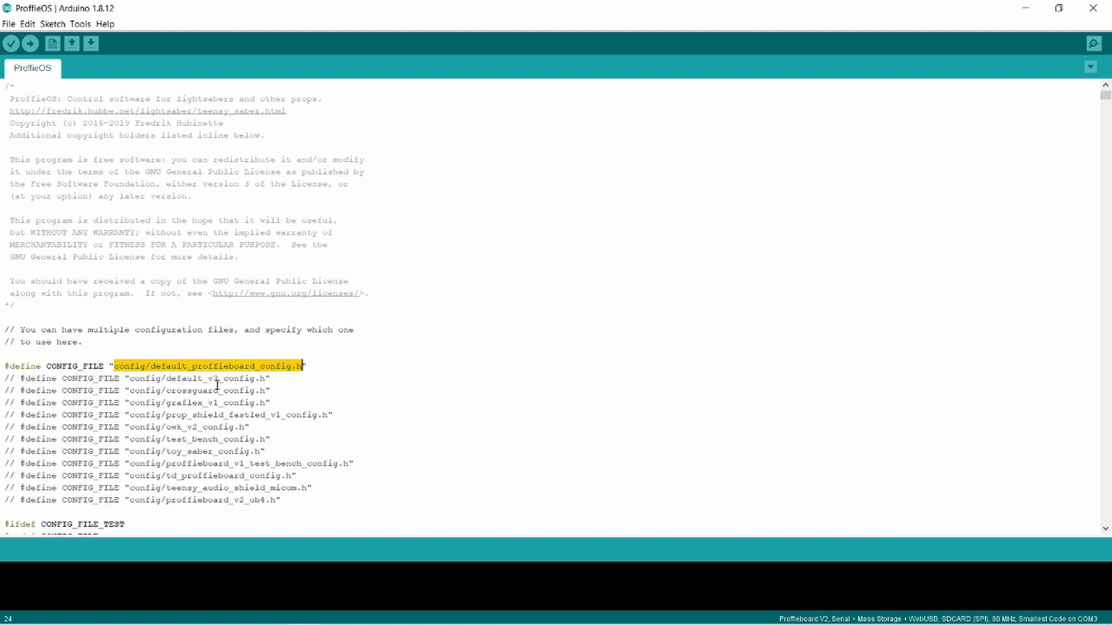
{"action": "mouse_move", "coordinate": [168, 622]}
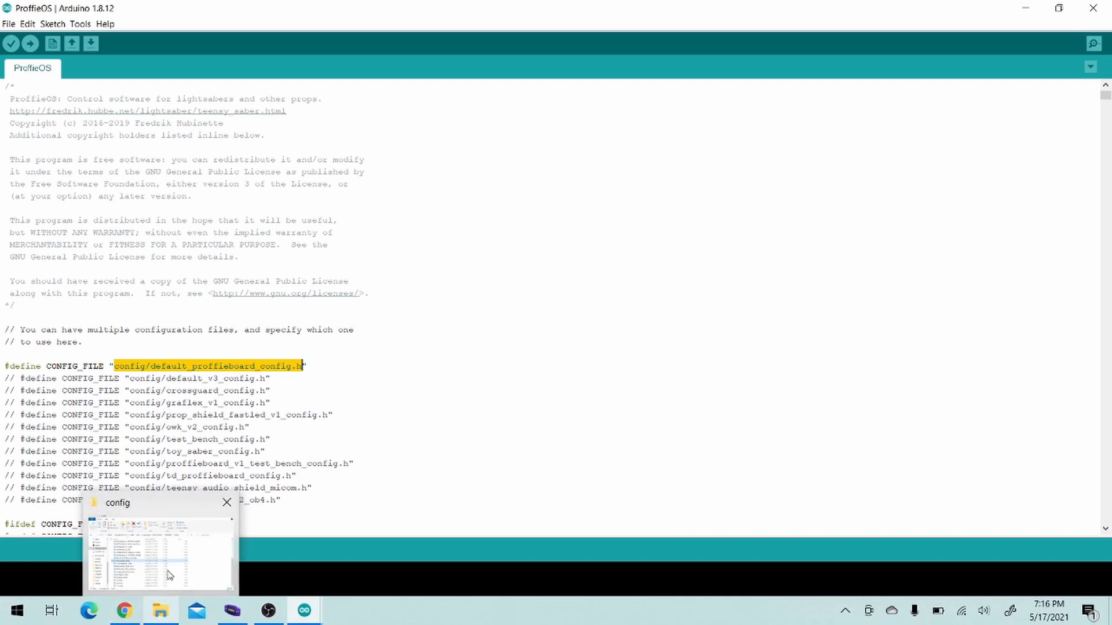
{"action": "left_click", "coordinate": [167, 571]}
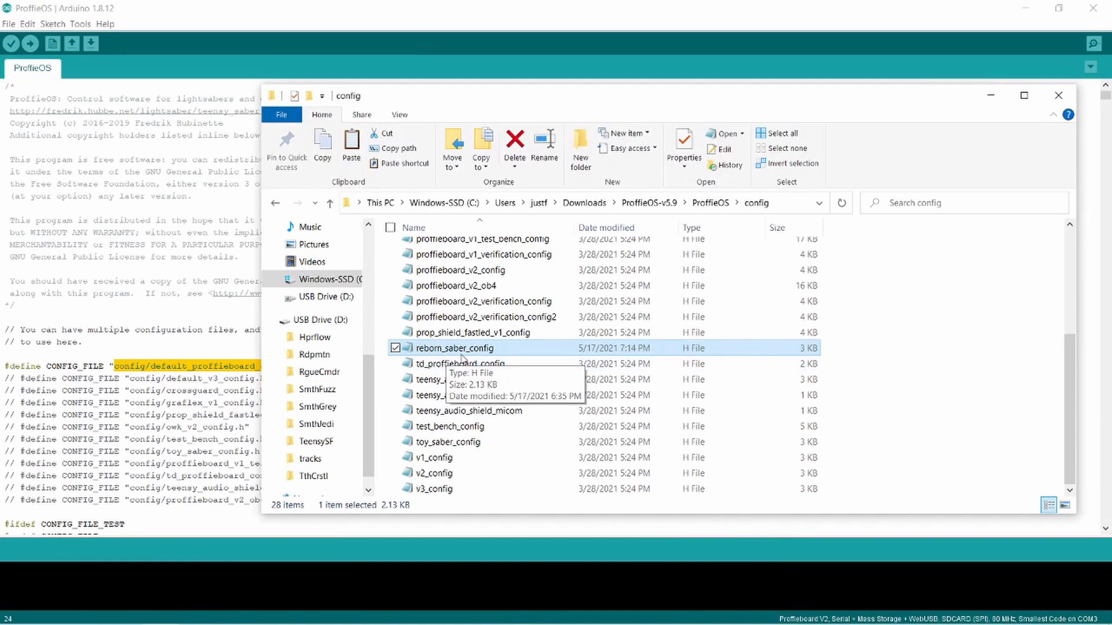
{"action": "left_click", "coordinate": [259, 366]}
{"action": "left_click_drag", "start_coordinate": [262, 366], "coordinate": [152, 366]}
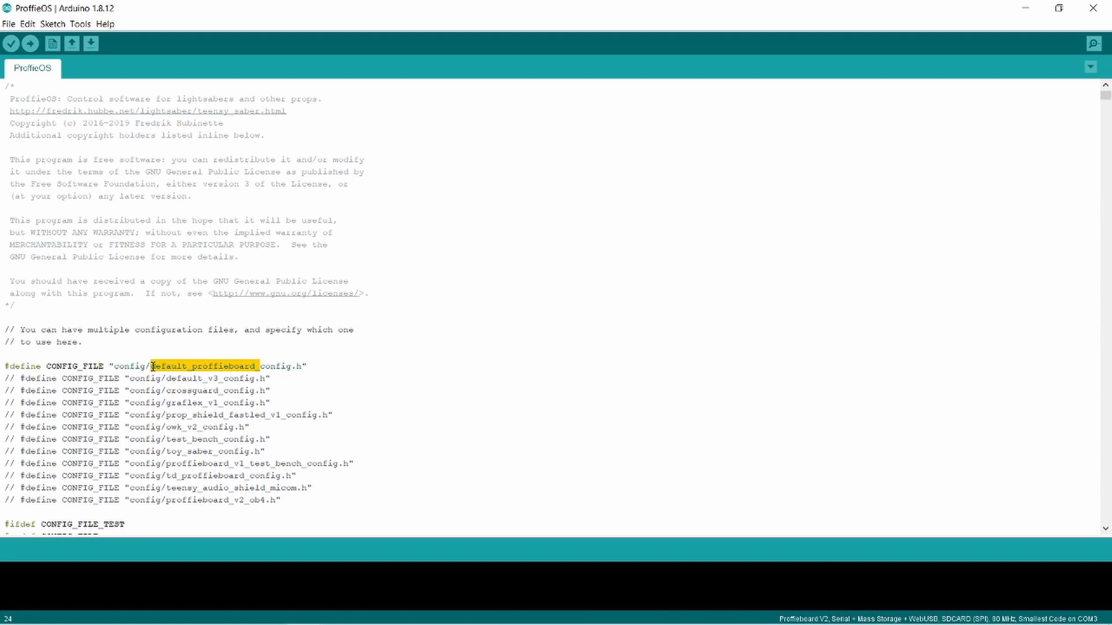
{"action": "key", "text": "Delete"}
{"action": "key", "text": "alt+Tab"}
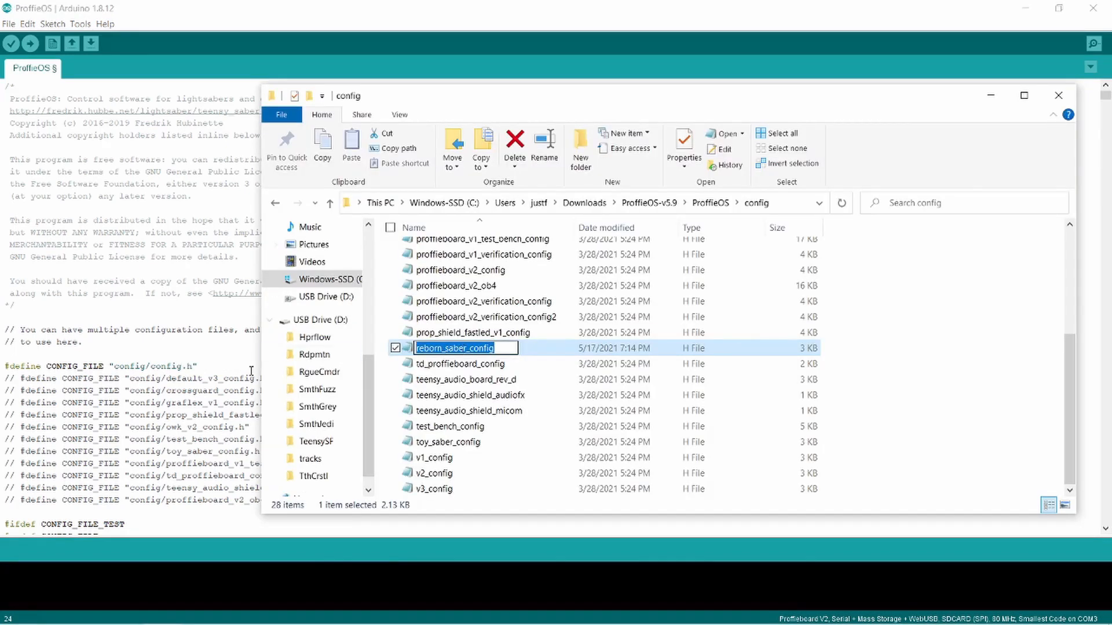
{"action": "key", "text": "alt+Tab"}
{"action": "type", "text": "reborn_saber_config"}
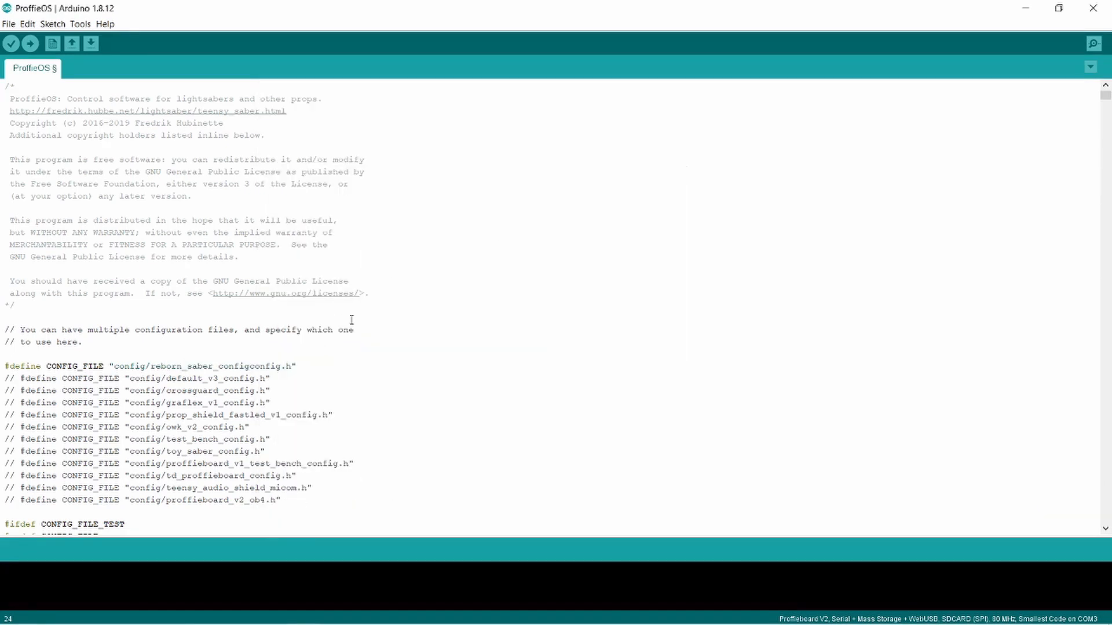
Step: Remove the duplicated config text so the CONFIG_FILE path reads config/reborn_saber_config.h
{"action": "key", "text": "Delete"}
{"action": "key", "text": "BackSpace"}
{"action": "key", "text": "BackSpace"}
{"action": "key", "text": "BackSpace"}
{"action": "key", "text": "BackSpace"}
{"action": "key", "text": "BackSpace"}
{"action": "key", "text": "Delete"}
Step: Check the Proffieboard V2's USB type, CPU speed and other board settings, and select the COM3 (Proffieboard) port
{"action": "left_click", "coordinate": [80, 24]}
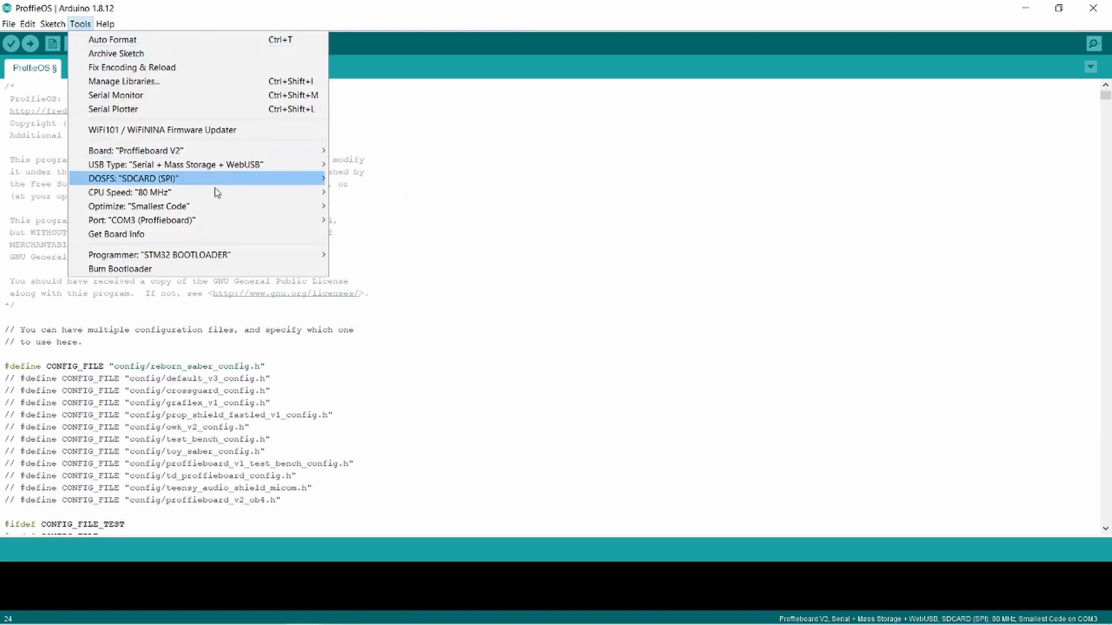
{"action": "mouse_move", "coordinate": [232, 212]}
{"action": "mouse_move", "coordinate": [239, 155]}
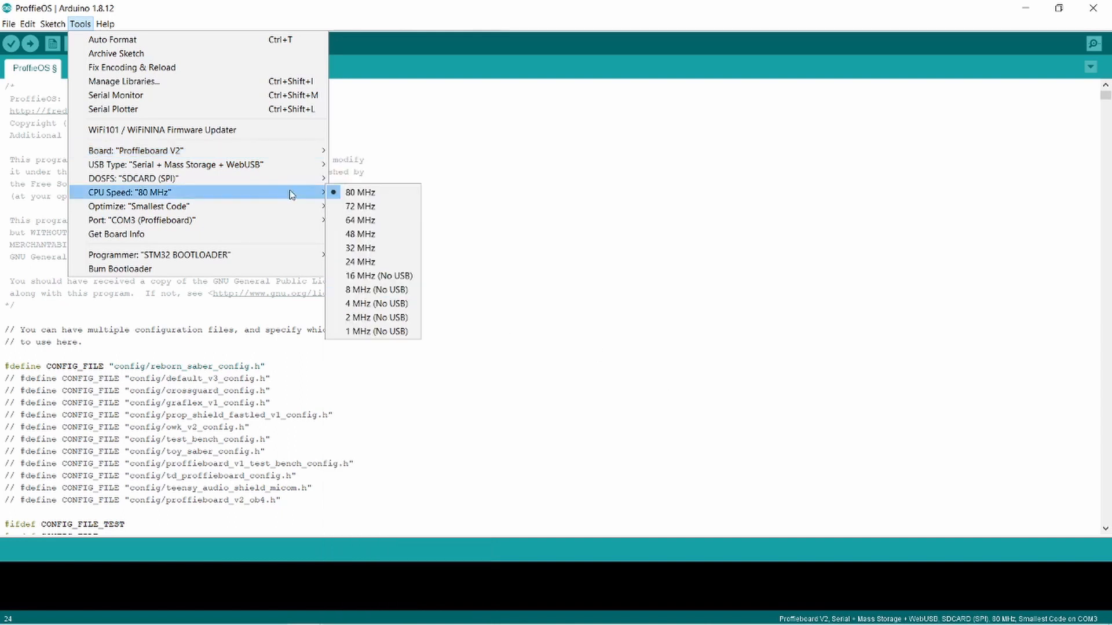
{"action": "mouse_move", "coordinate": [249, 174]}
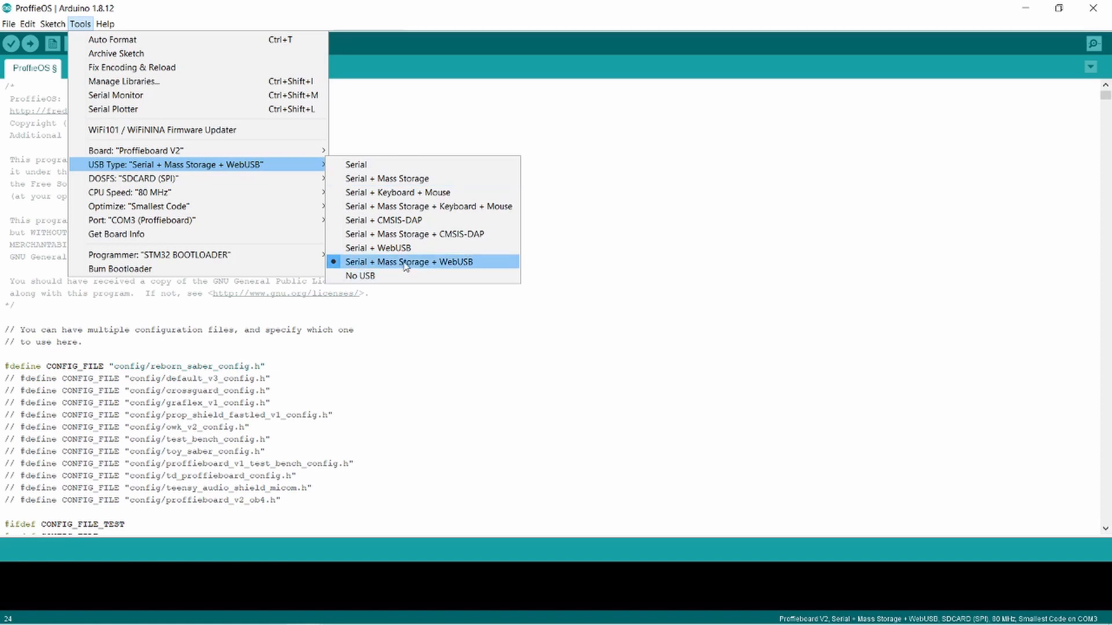
{"action": "mouse_move", "coordinate": [219, 184]}
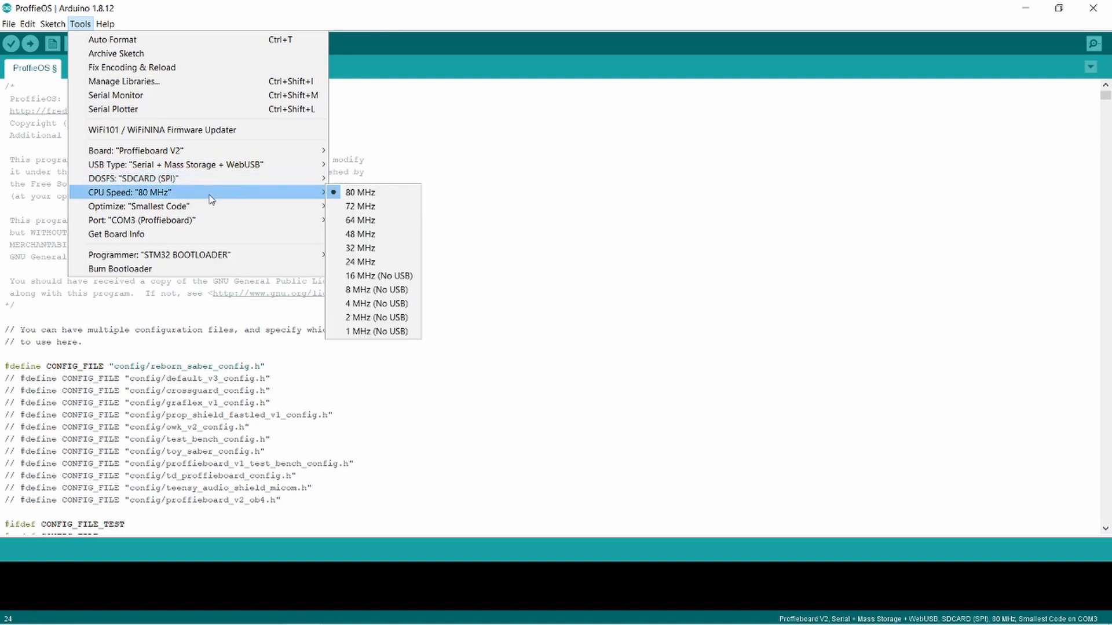
{"action": "mouse_move", "coordinate": [207, 212]}
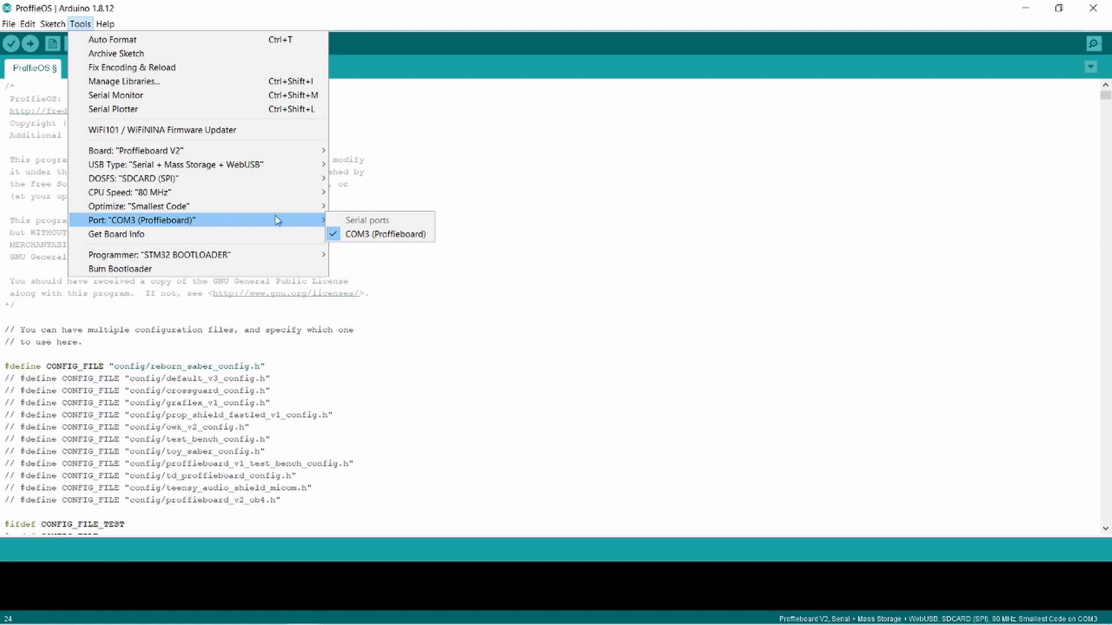
{"action": "left_click", "coordinate": [393, 241]}
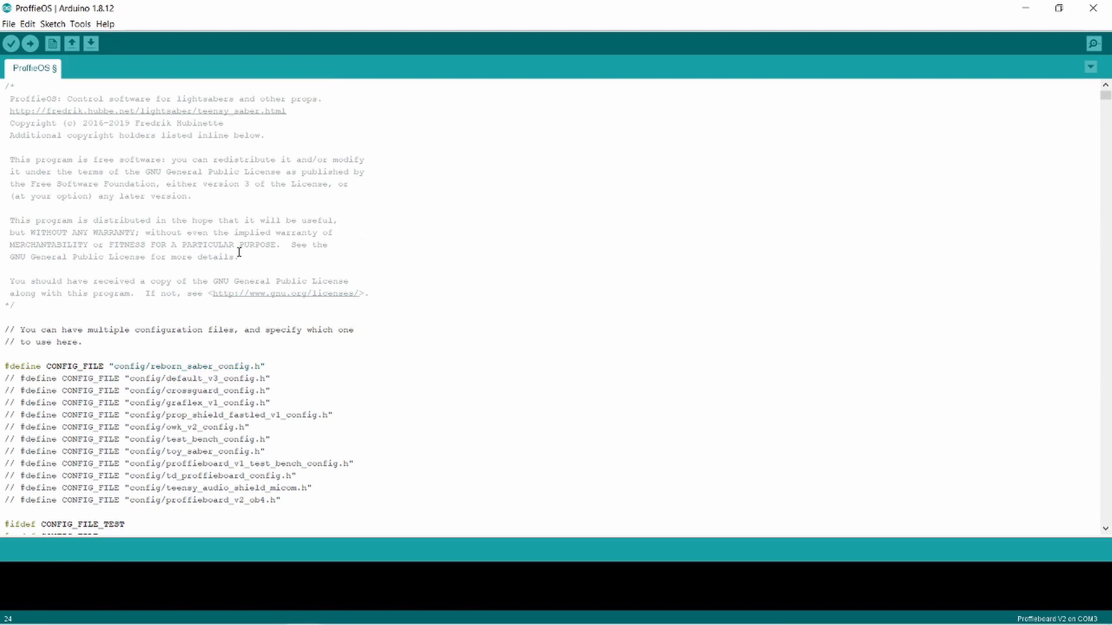
Step: Compile the ProffieOS sketch, enlarging the output console to read the result, and upload it to the Proffieboard
{"action": "left_click", "coordinate": [11, 44]}
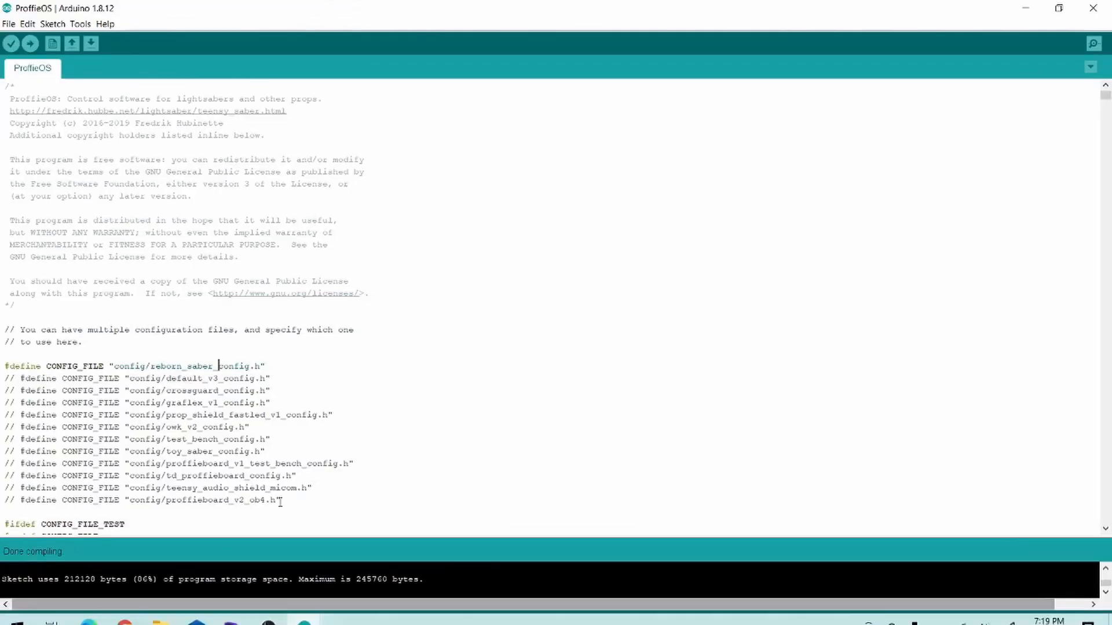
{"action": "left_click_drag", "start_coordinate": [373, 541], "coordinate": [405, 322]}
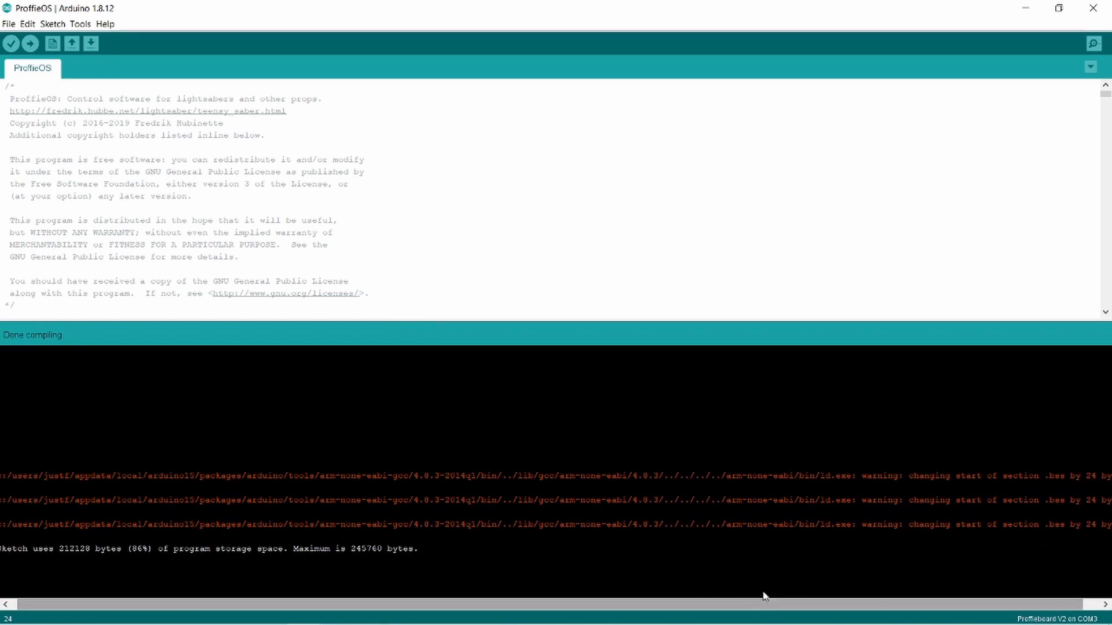
{"action": "left_click_drag", "start_coordinate": [687, 602], "coordinate": [654, 602]}
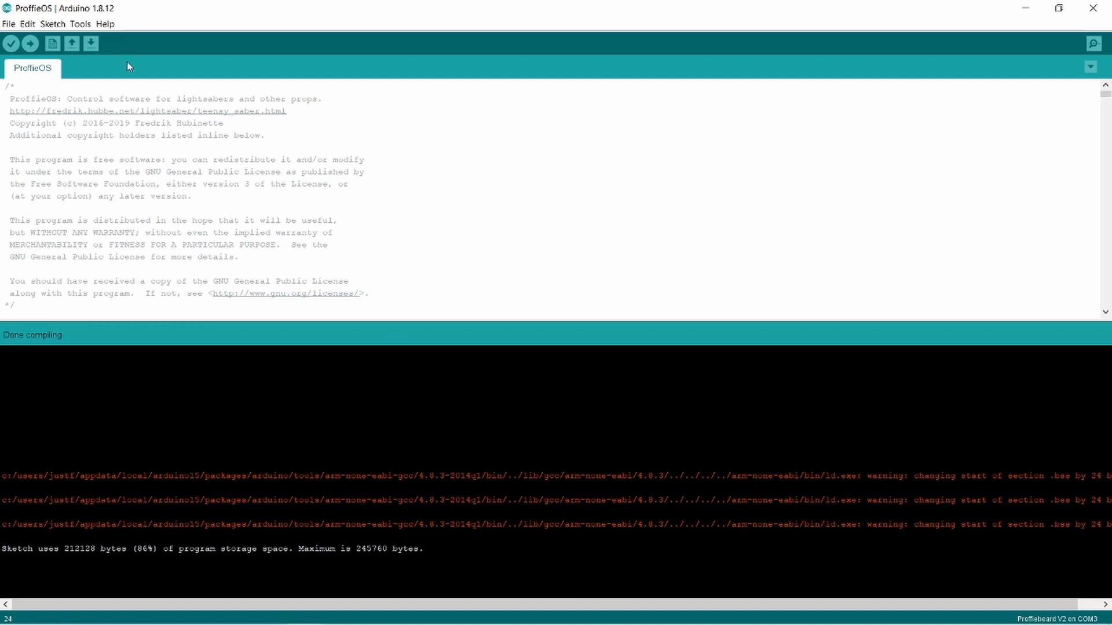
{"action": "left_click", "coordinate": [30, 51]}
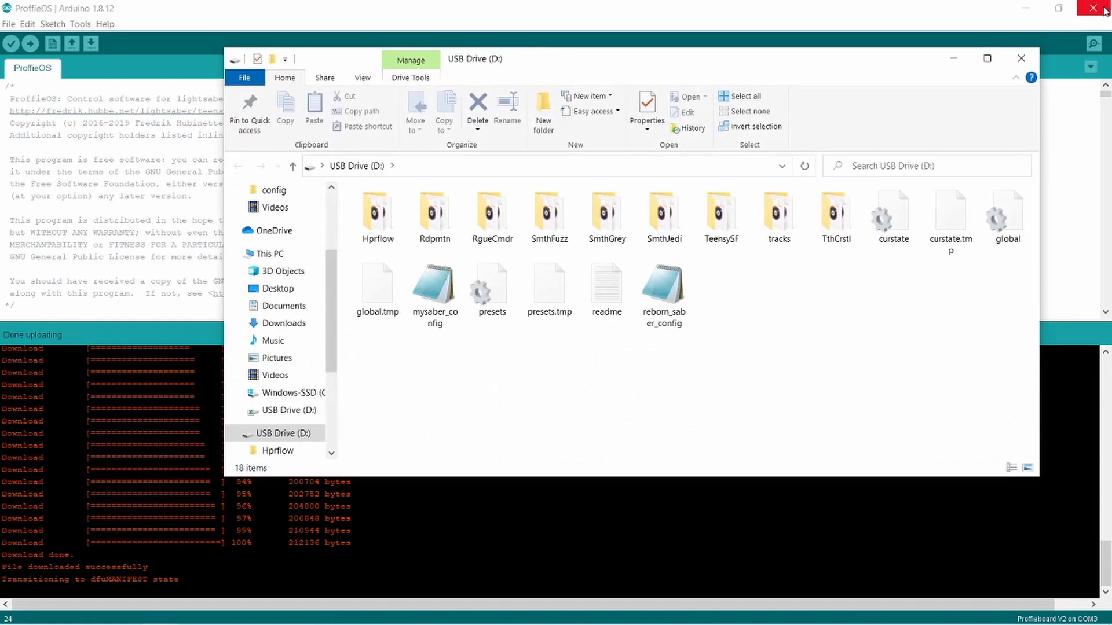
Step: Close both Arduino sketch windows and eject USB Drive (D:) in File Explorer
{"action": "left_click", "coordinate": [1104, 9]}
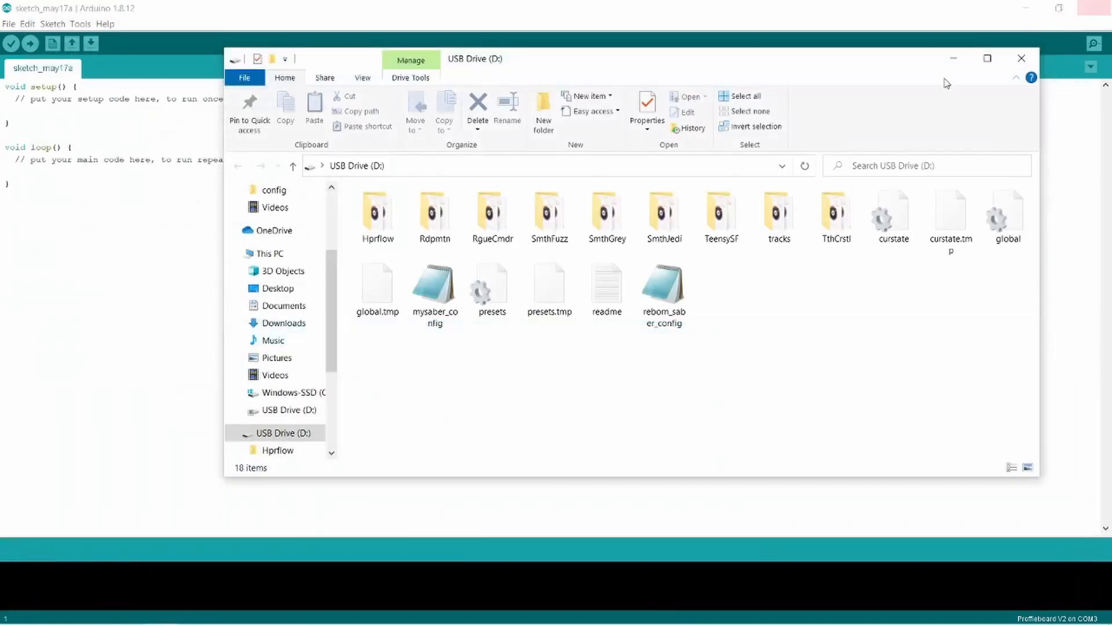
{"action": "left_click", "coordinate": [1105, 13]}
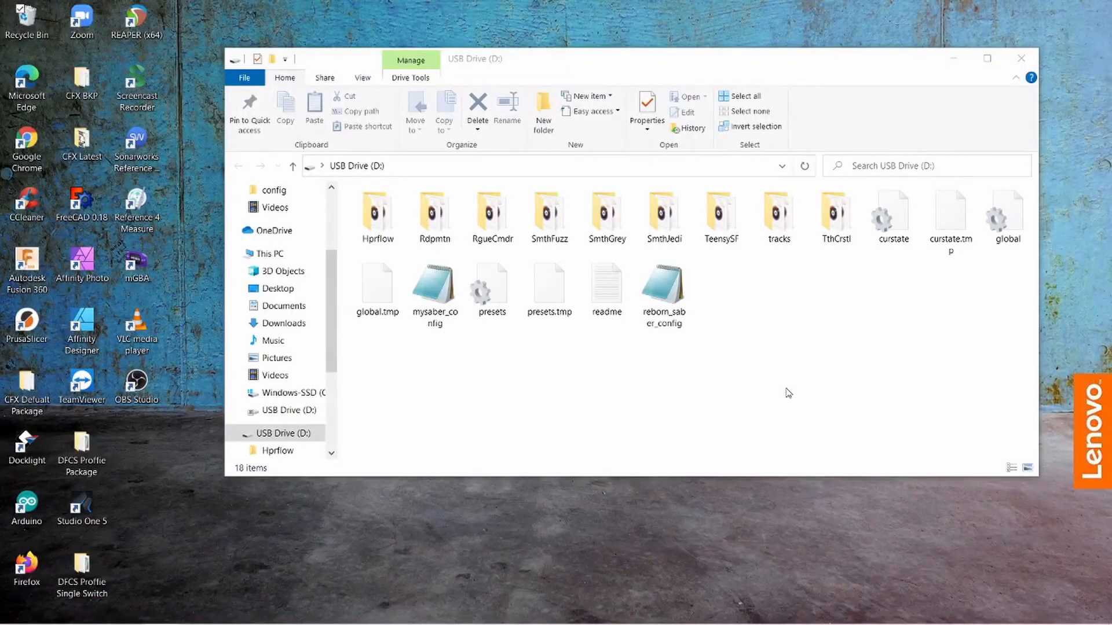
{"action": "right_click", "coordinate": [280, 435]}
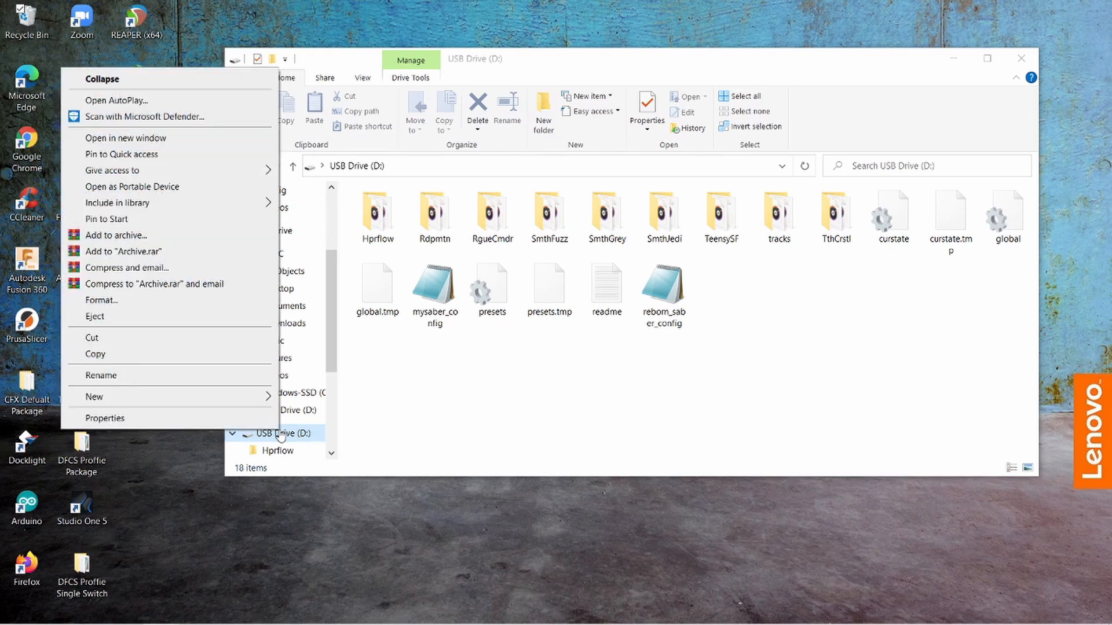
{"action": "left_click", "coordinate": [204, 315]}
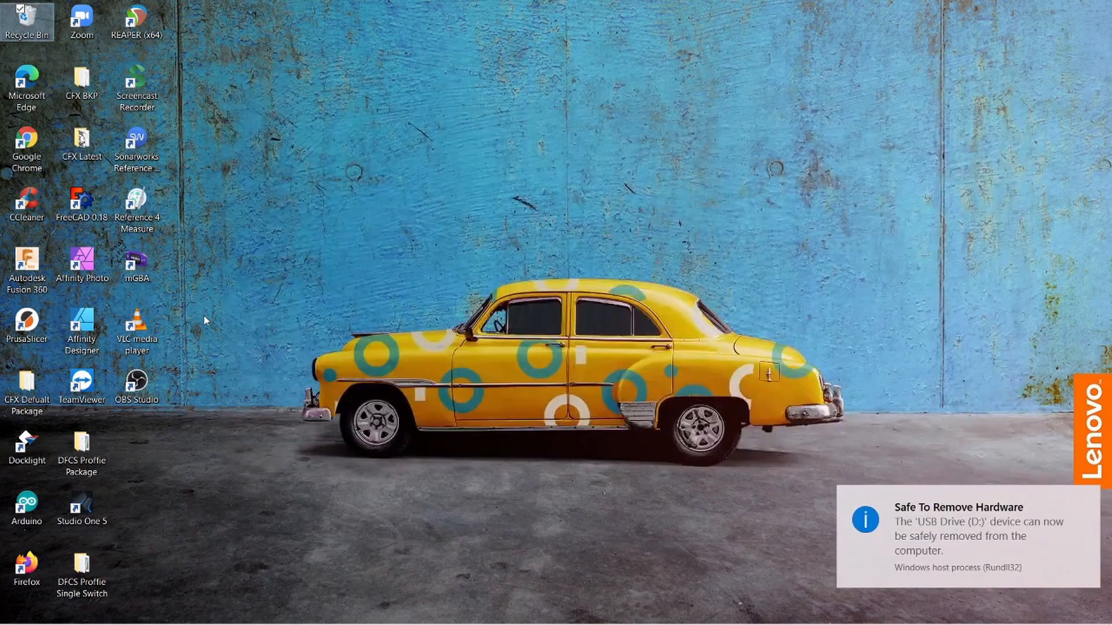